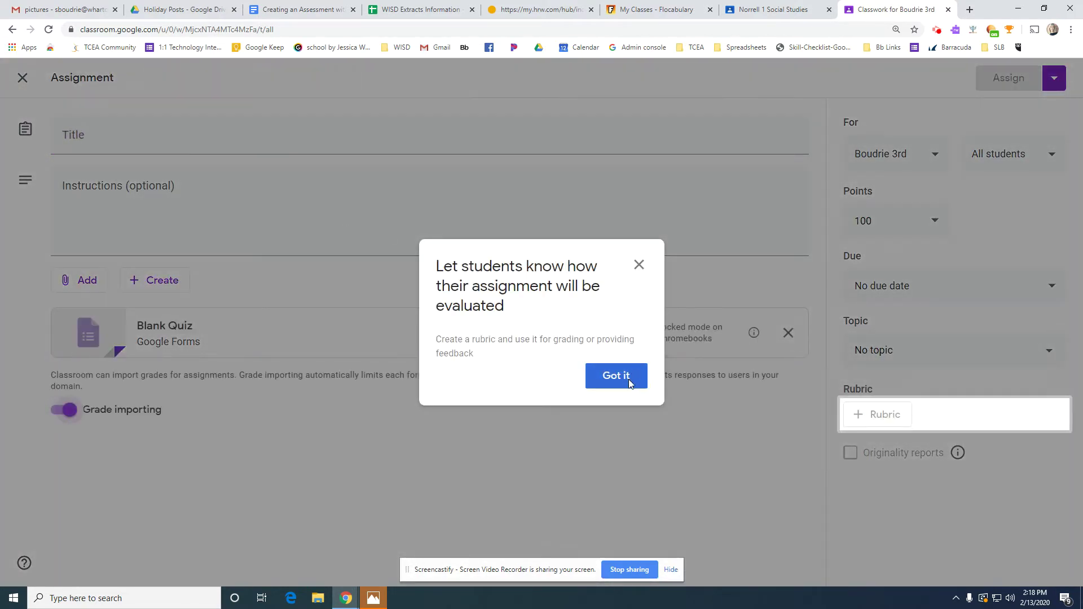
# Dismiss the rubric notice and title the assignment "Reading Practice Test".
pyautogui.click(626, 376)
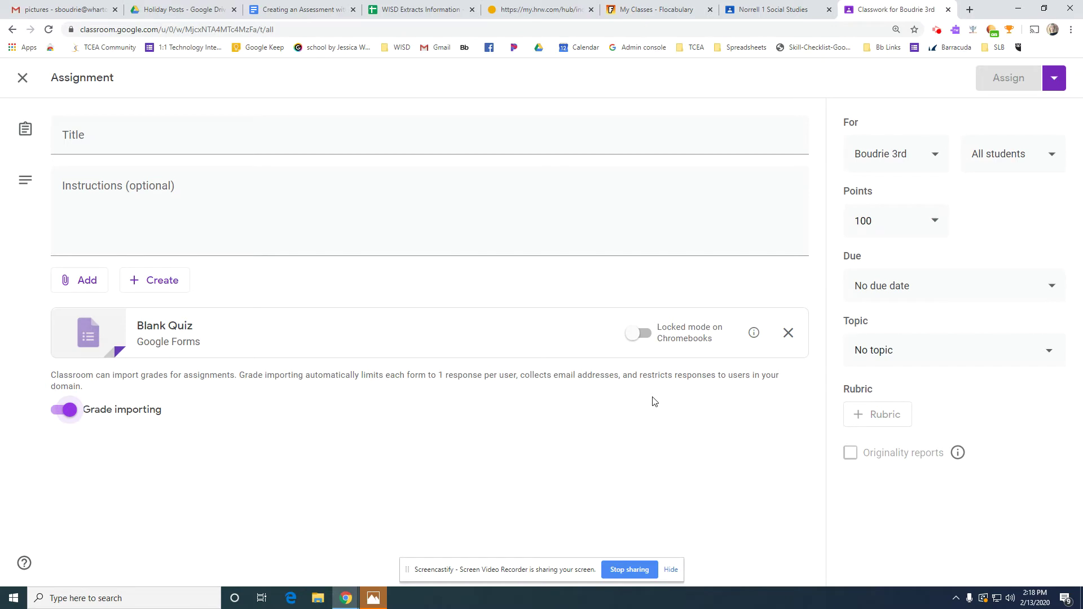
pyautogui.click(348, 141)
pyautogui.write('Reading Practice Test')
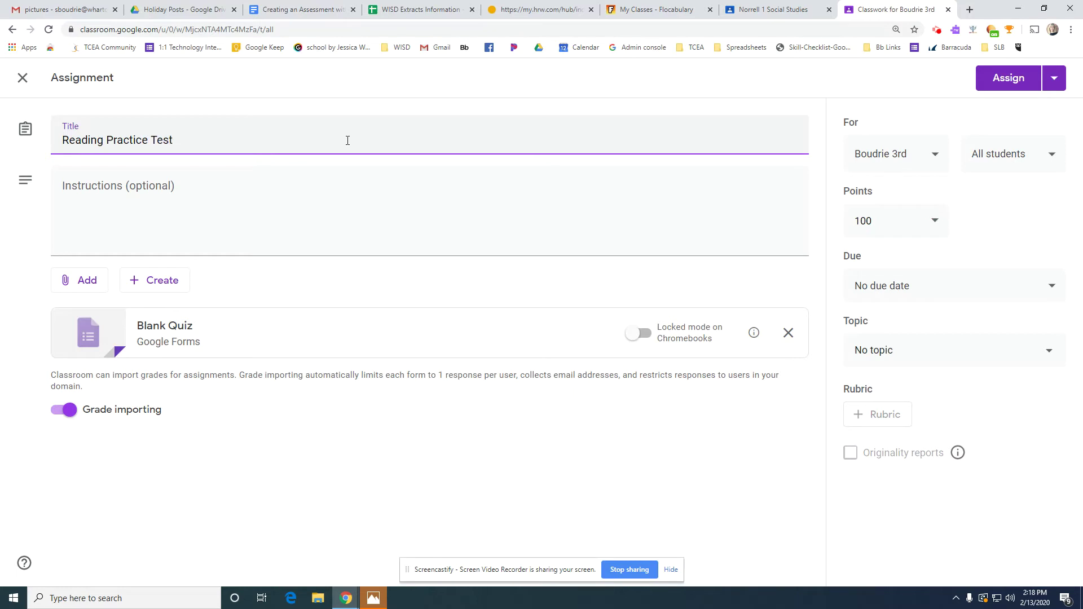
pyautogui.click(260, 209)
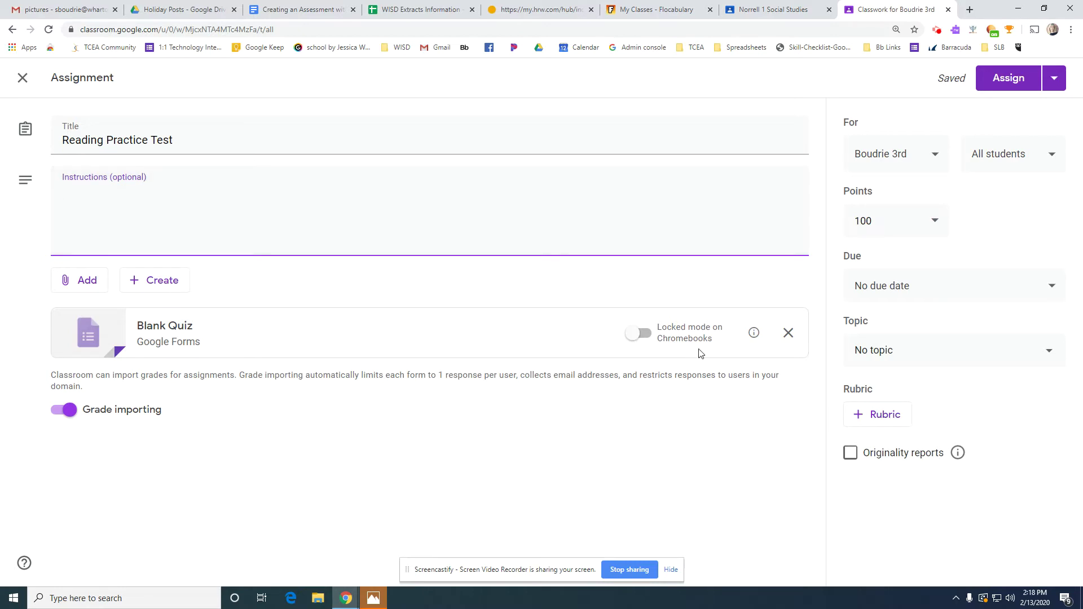
# Turn the quiz's locked mode on Chromebooks on and back off, and grade importing off and back on.
pyautogui.click(644, 335)
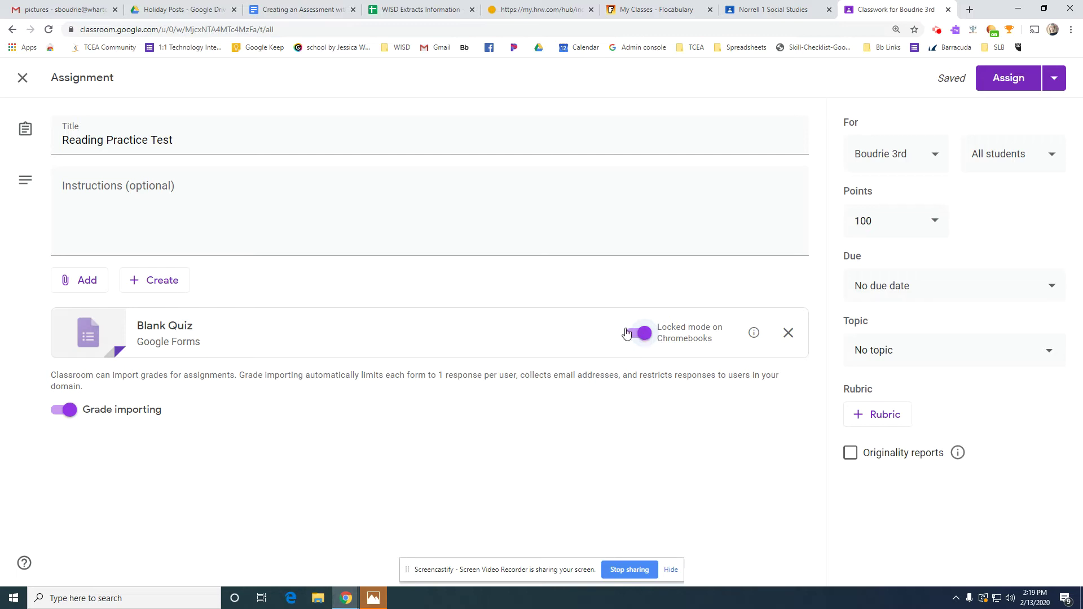
pyautogui.click(639, 334)
pyautogui.click(75, 416)
pyautogui.click(61, 415)
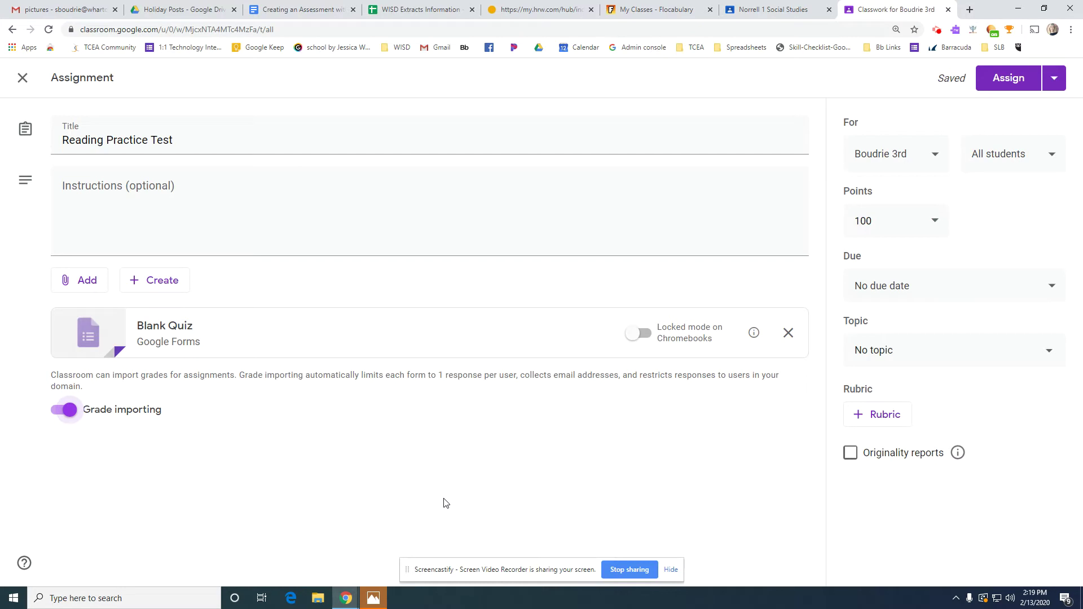
# Add two more classes to the assignment's recipients and remove them again.
pyautogui.click(935, 163)
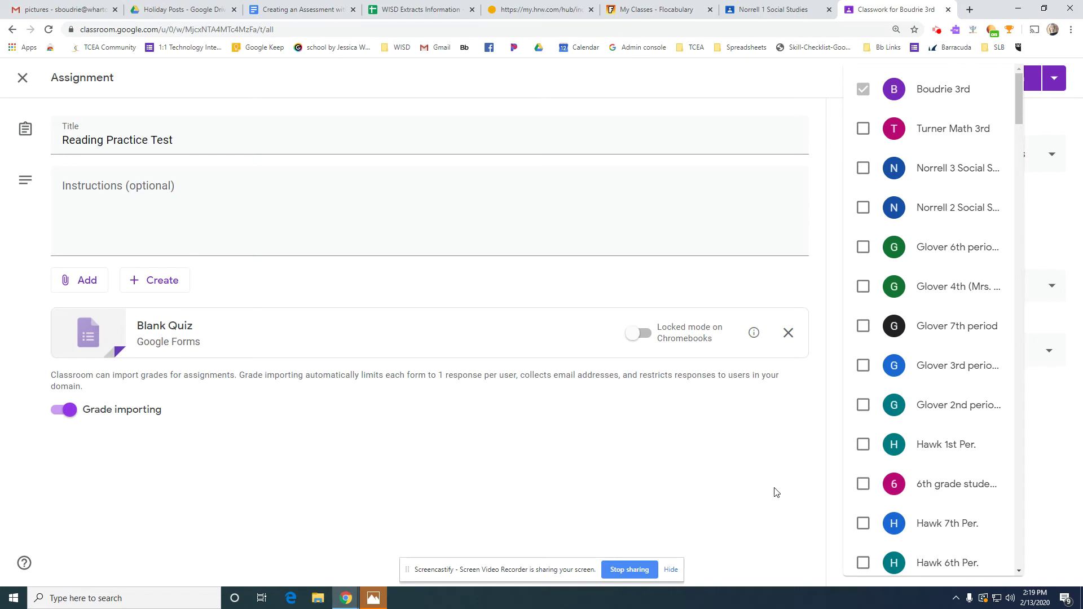
pyautogui.click(863, 132)
pyautogui.click(864, 168)
pyautogui.click(869, 163)
pyautogui.click(863, 130)
pyautogui.click(678, 480)
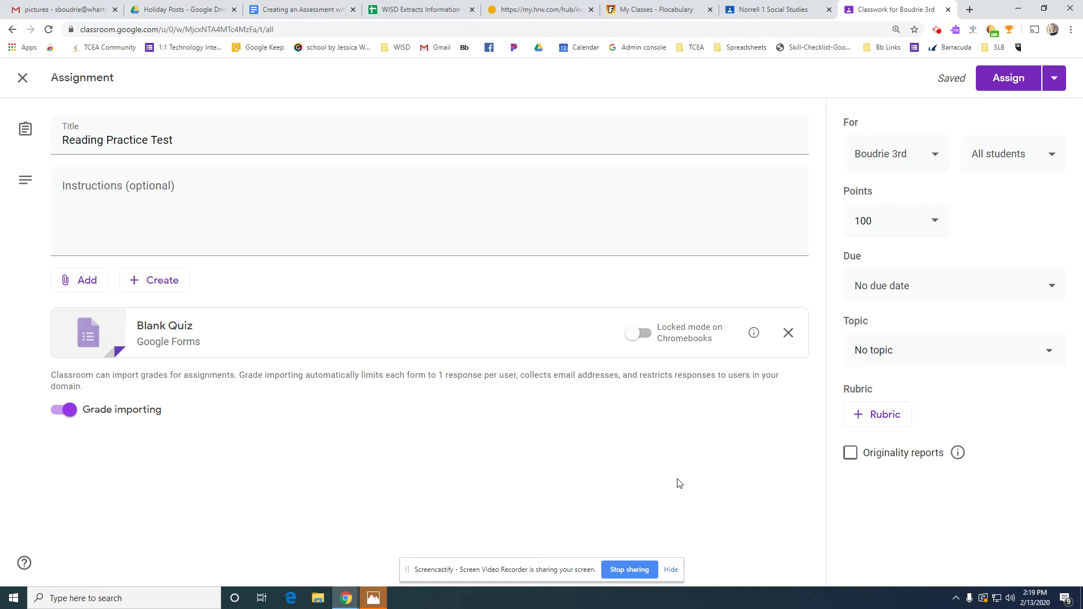
# Examine the grading choices available for the assignment's points without changing them.
pyautogui.click(935, 224)
pyautogui.click(935, 224)
pyautogui.click(936, 225)
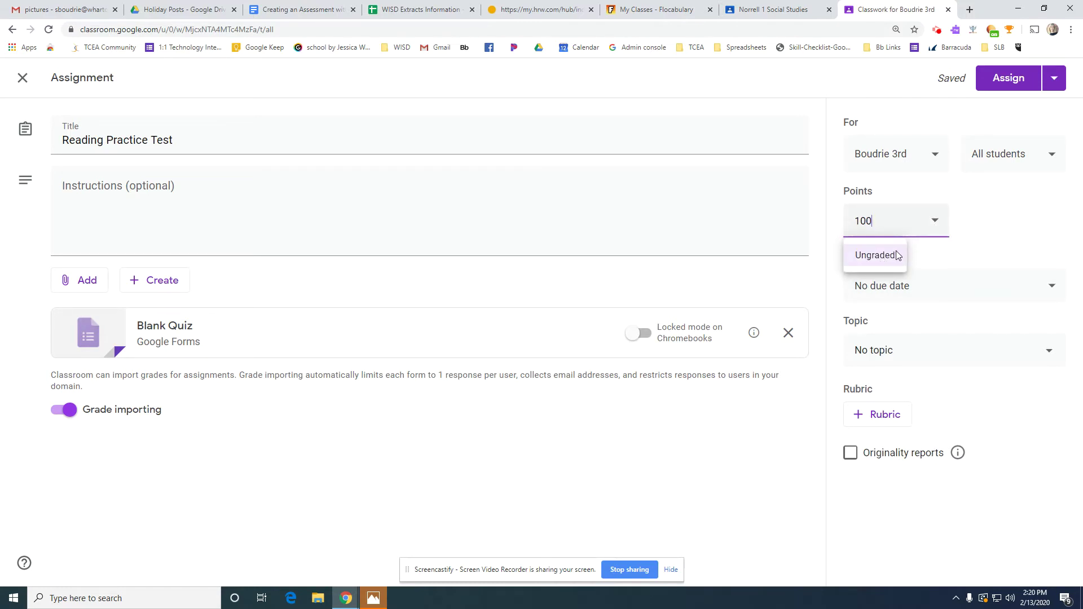
pyautogui.click(992, 237)
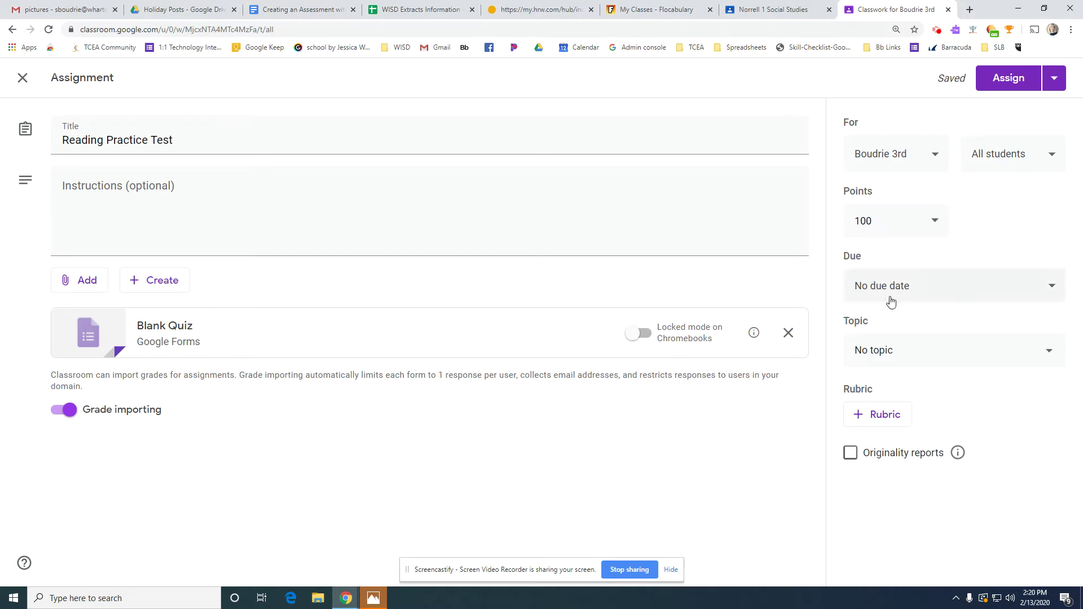
# File the assignment under the Exit Tickets topic and open the attached Blank Quiz form for editing.
pyautogui.click(882, 351)
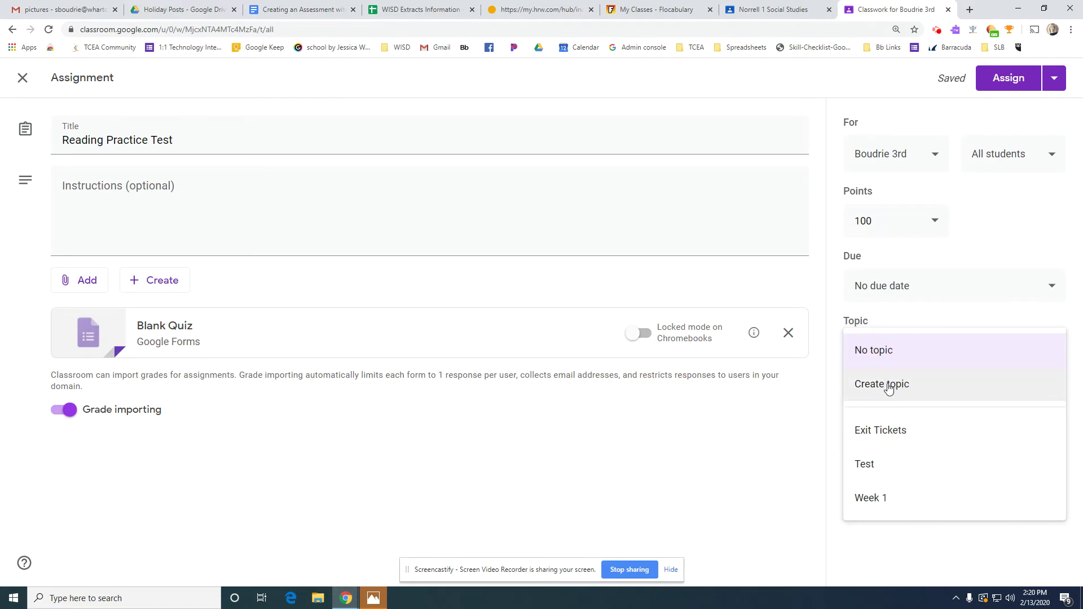
pyautogui.click(887, 434)
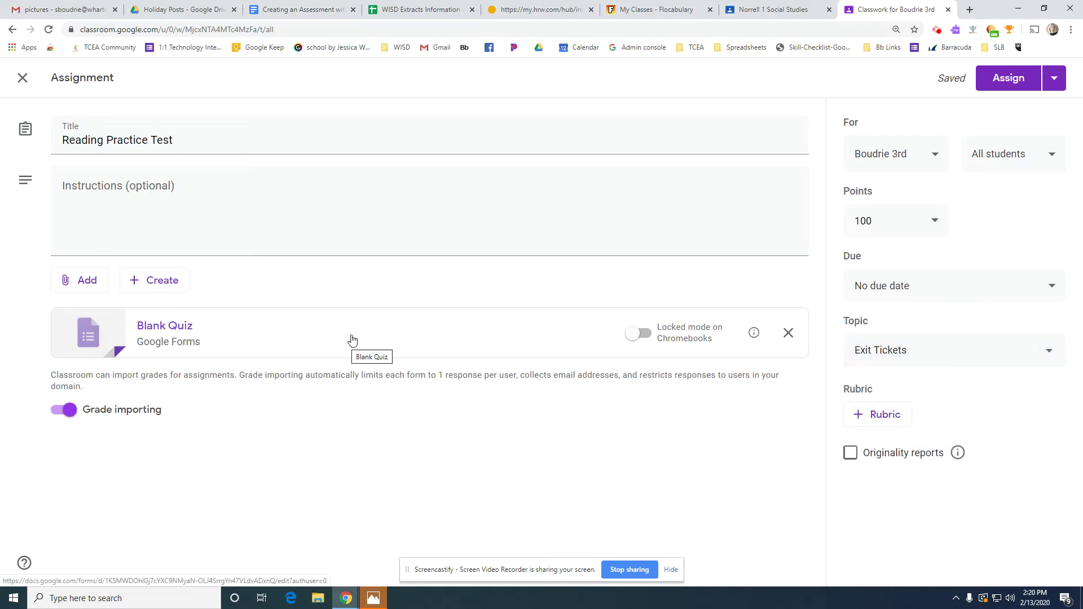
pyautogui.click(190, 337)
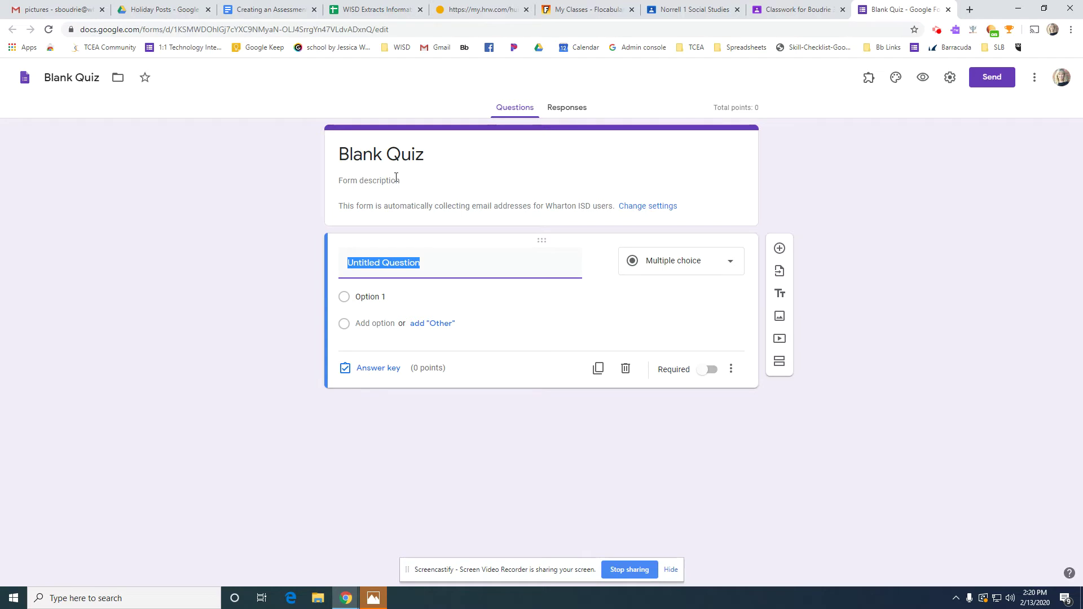
# Rename the form file and its displayed title to "Reading Test".
pyautogui.click(101, 80)
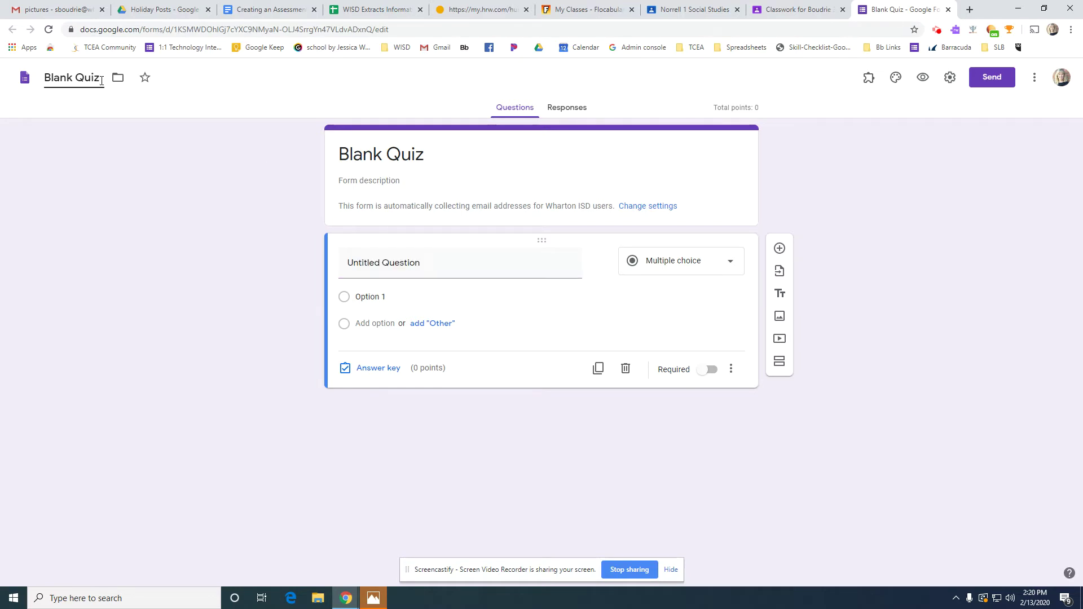
pyautogui.moveTo(102, 80); pyautogui.dragTo(14, 79)
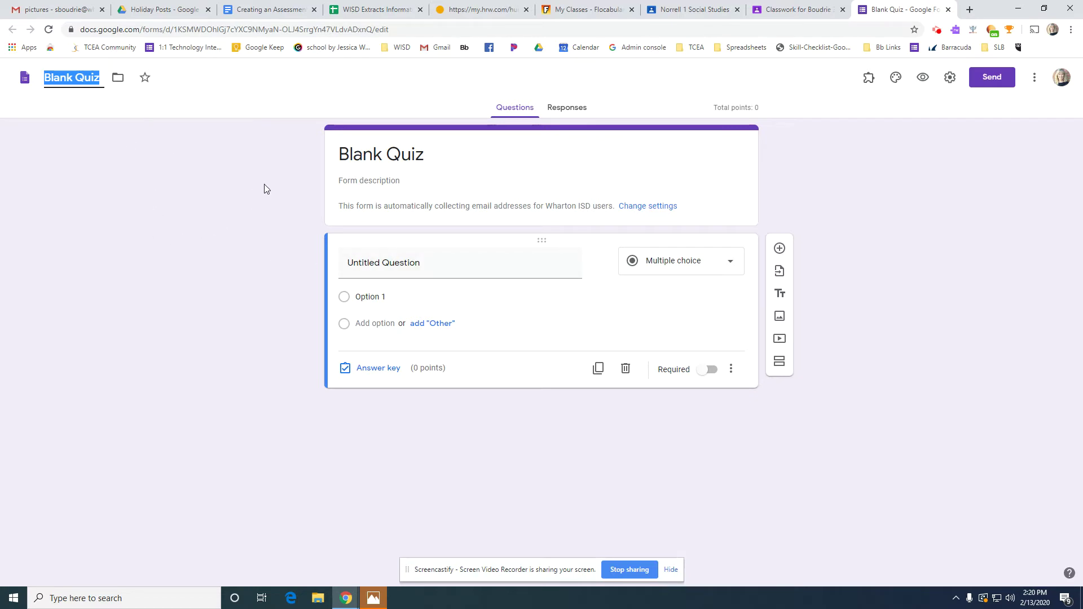
pyautogui.write('Reading Test')
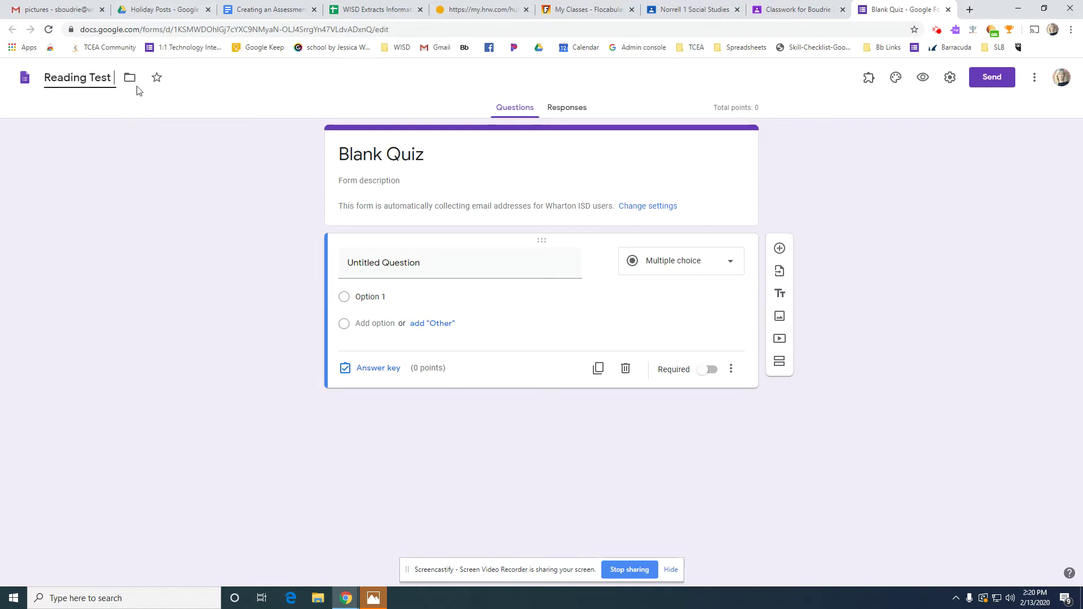
pyautogui.click(450, 161)
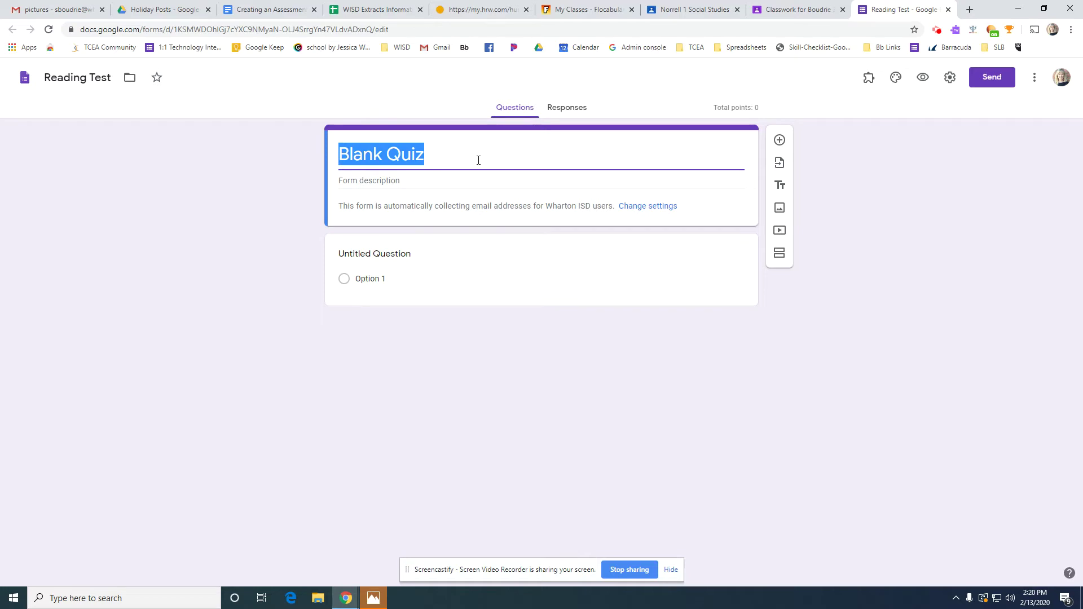
pyautogui.write('Reading Test')
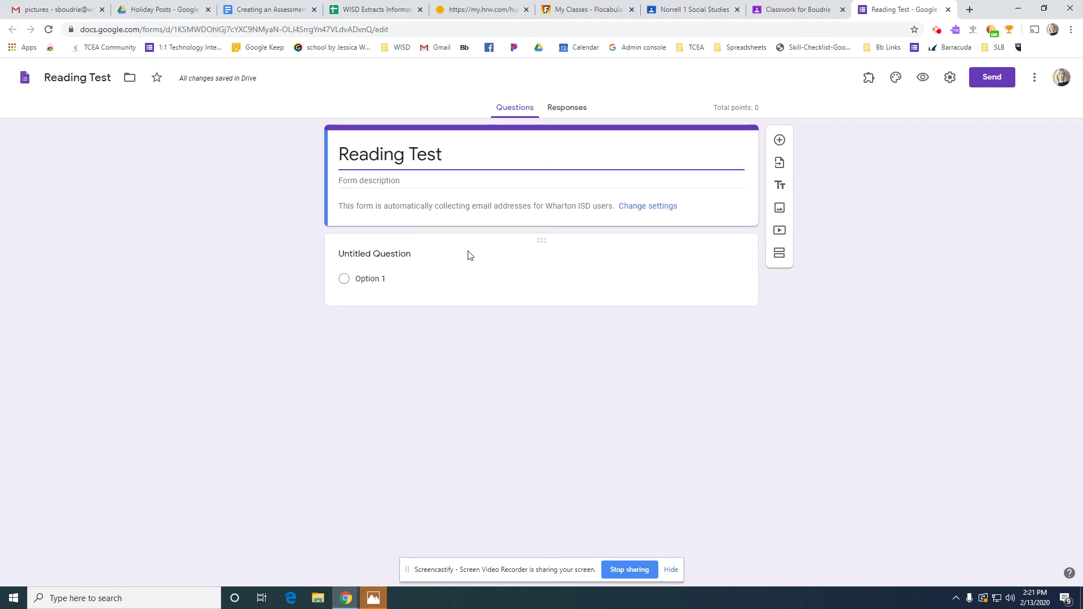
# Make the untitled question a required short answer named "First Name" and duplicate it as "Last Name".
pyautogui.click(484, 245)
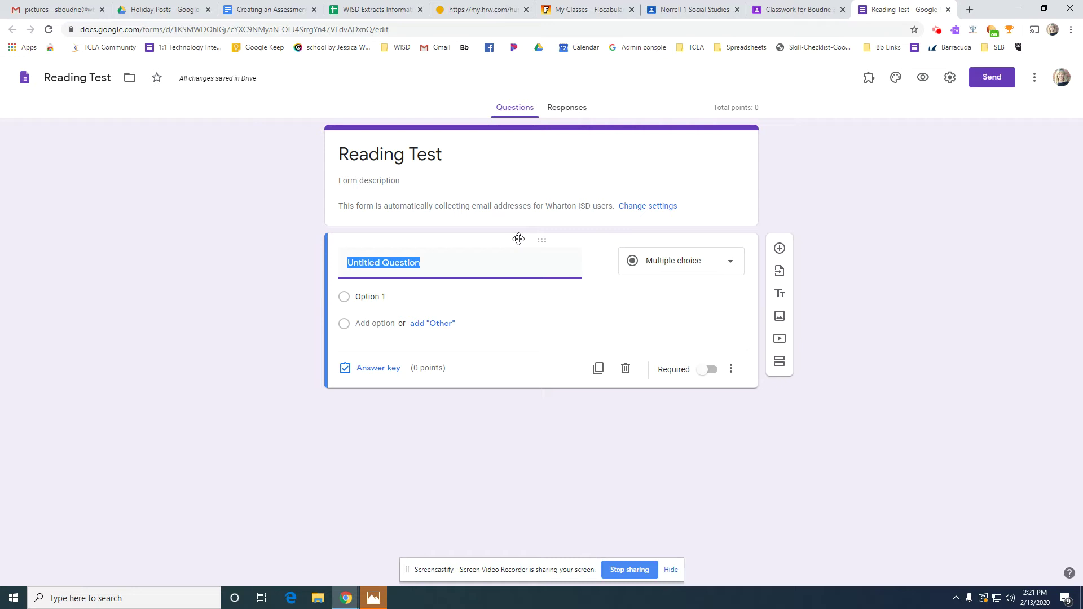
pyautogui.write('First Name')
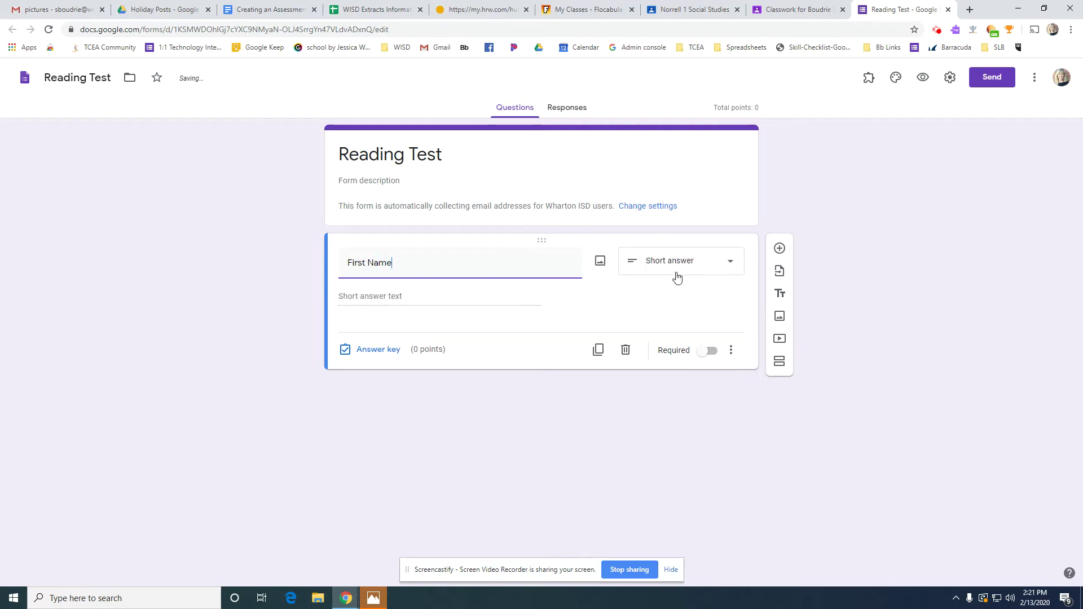
pyautogui.click(705, 352)
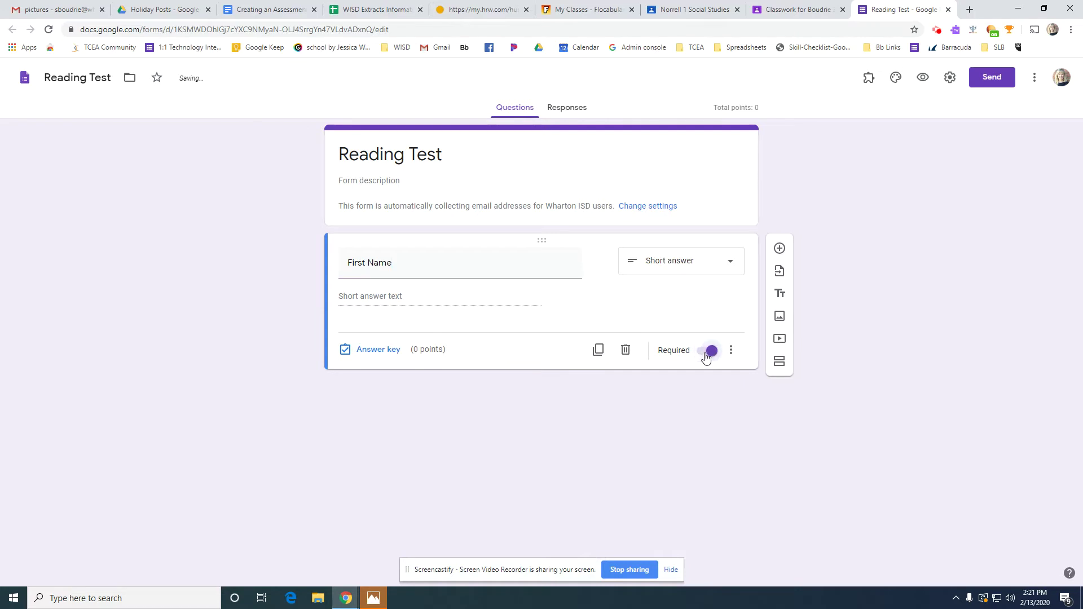
pyautogui.click(598, 350)
pyautogui.write('Last Name')
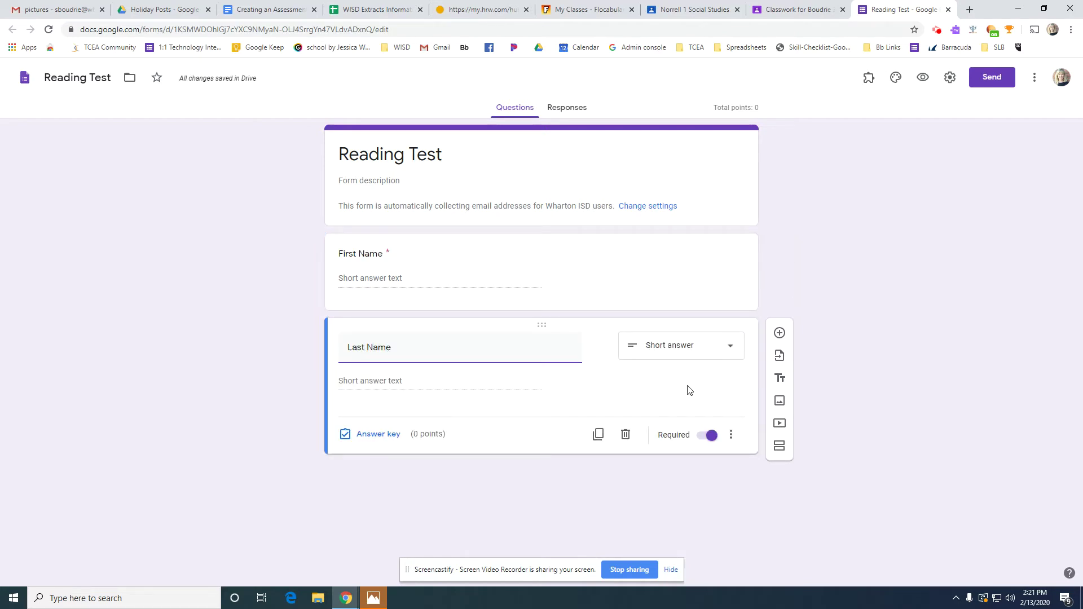
# Add a required multiple-choice question "Class Period" with the options 1st Period, 2nd Period and 3rd Period.
pyautogui.click(779, 334)
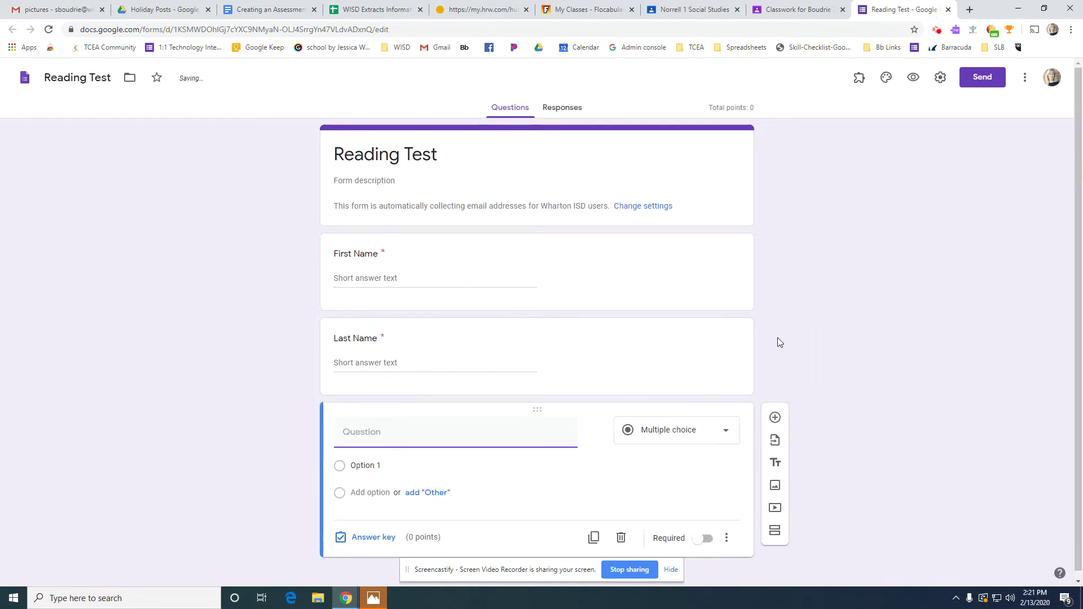
pyautogui.write('Class Period')
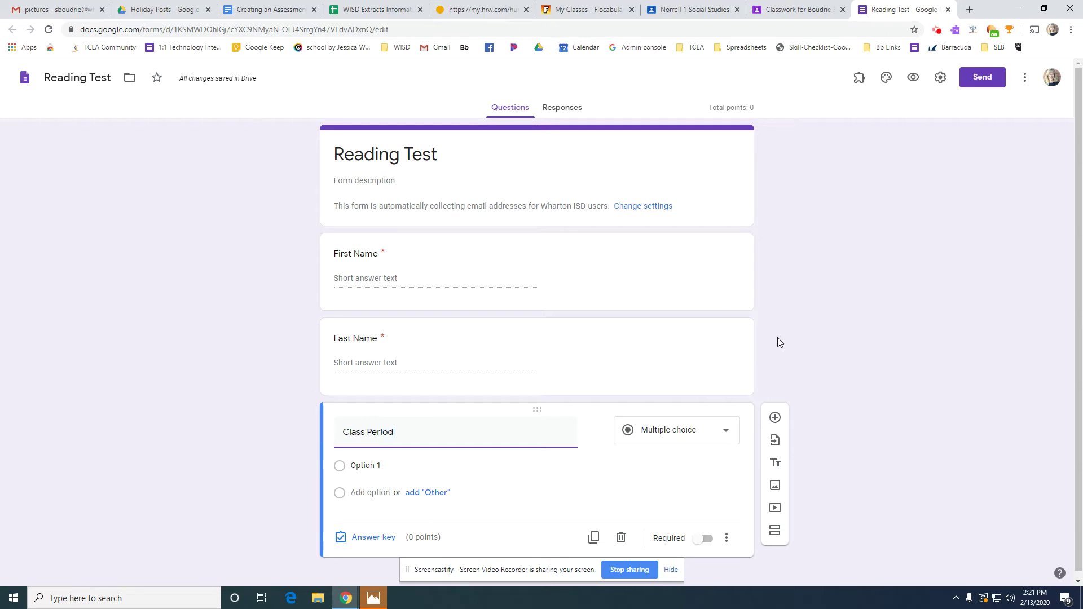
pyautogui.click(395, 466)
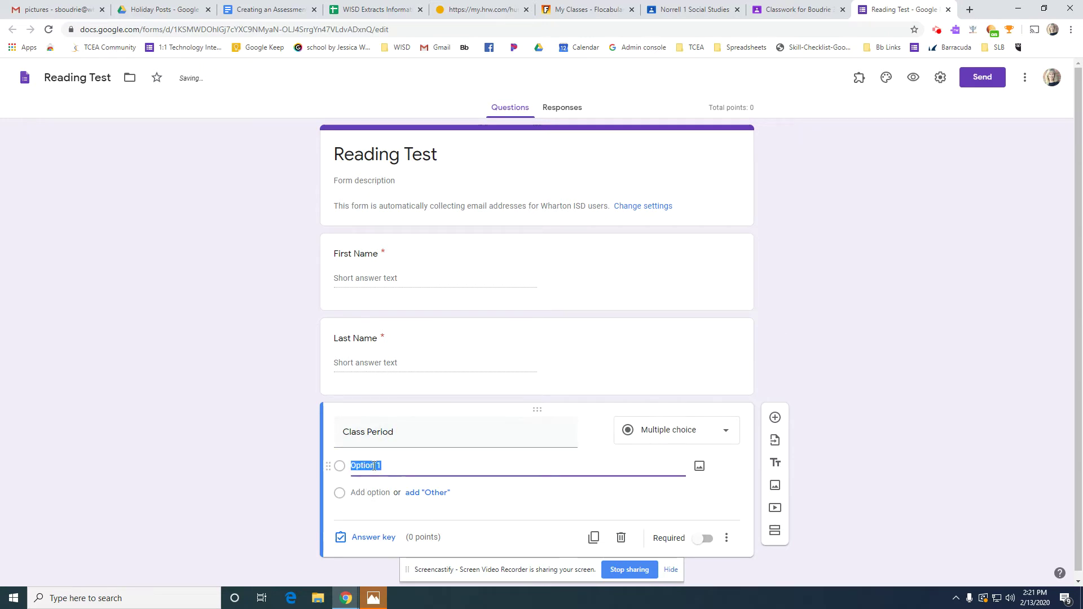
pyautogui.write('1st Period')
pyautogui.press('Return')
pyautogui.write('2nd Period')
pyautogui.press('Return')
pyautogui.write('3rd Pe')
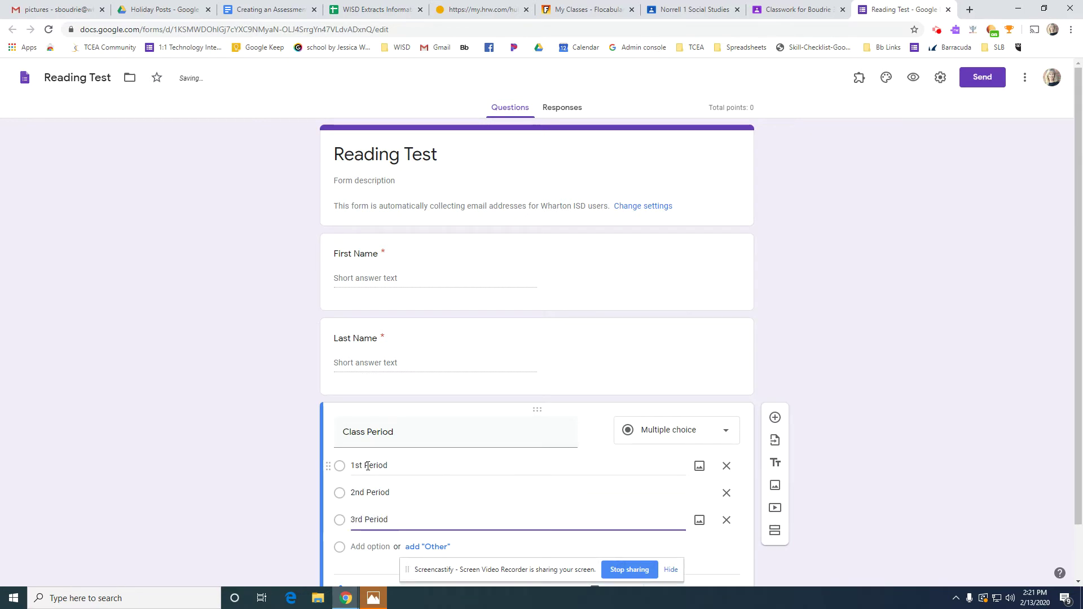
pyautogui.click(851, 519)
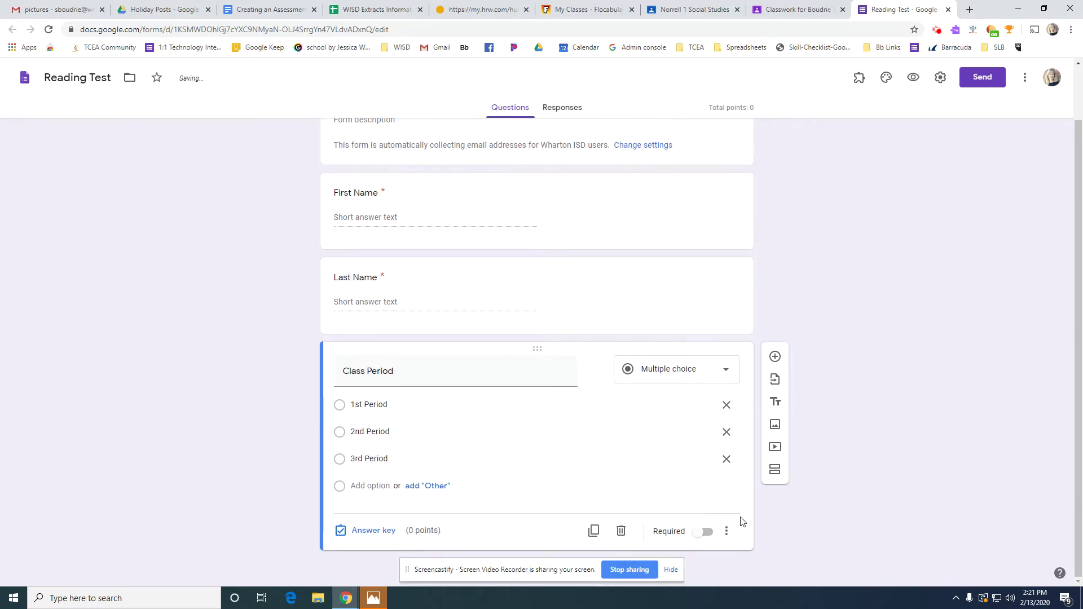
pyautogui.click(703, 531)
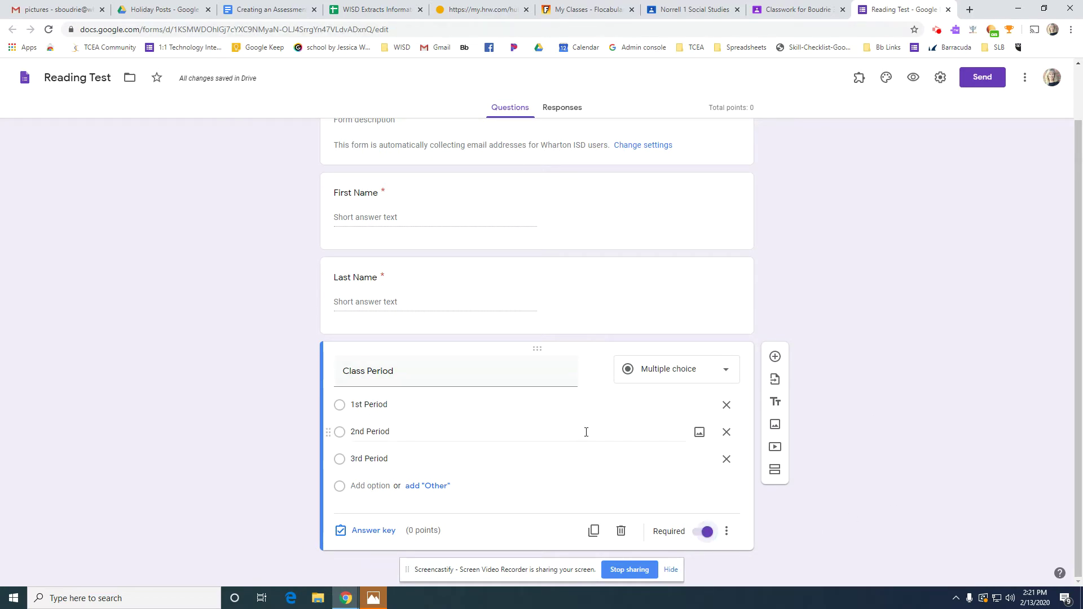
# Add a multiple-choice question "What is today?" with the options "true" and "false".
pyautogui.click(775, 357)
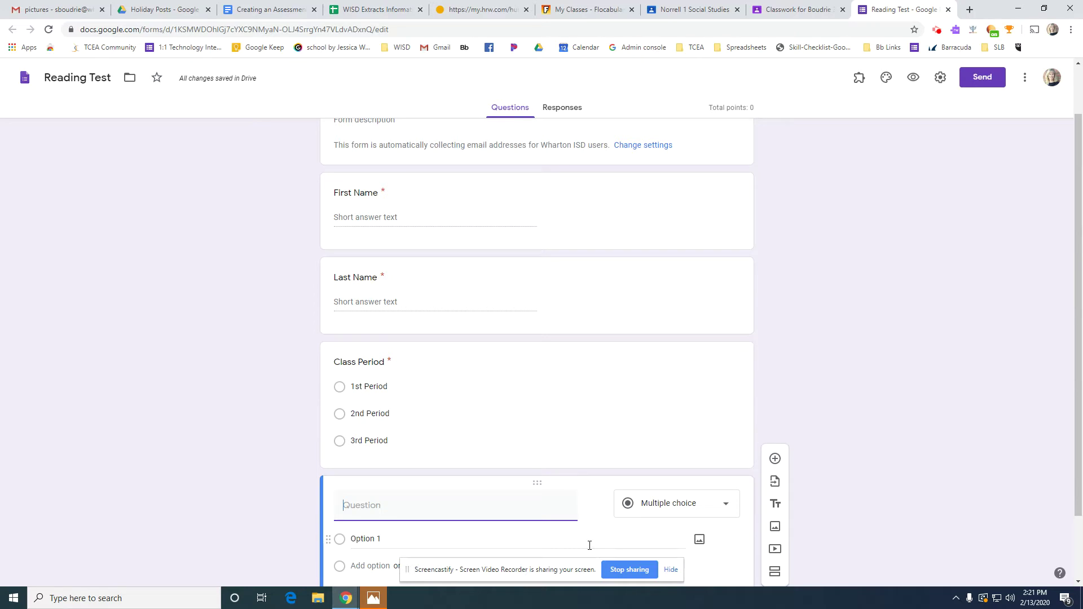
pyautogui.write('What is today?')
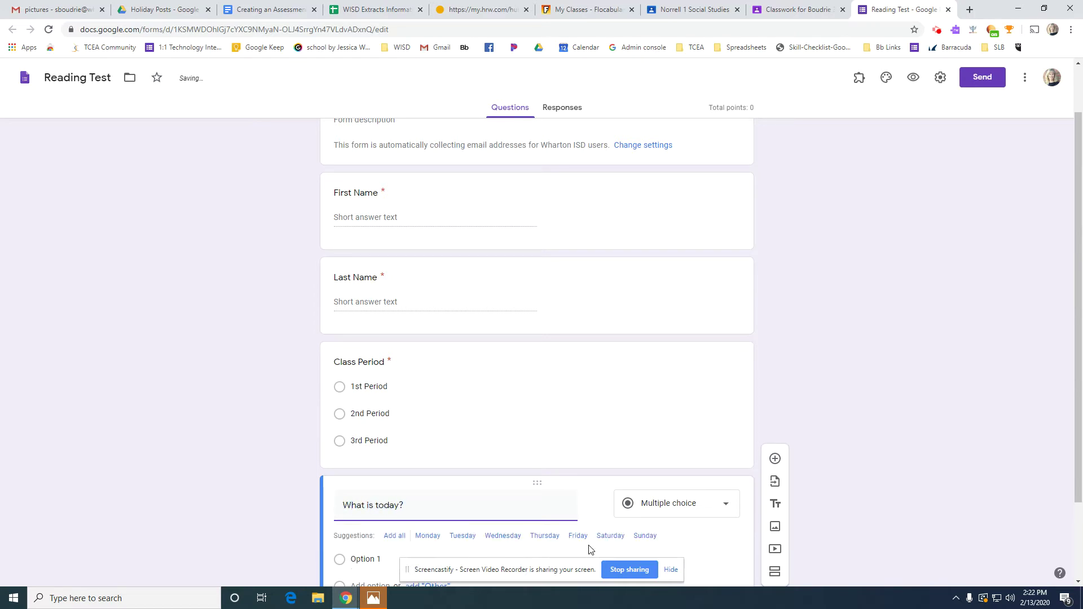
pyautogui.scroll(-2, 500, 373)
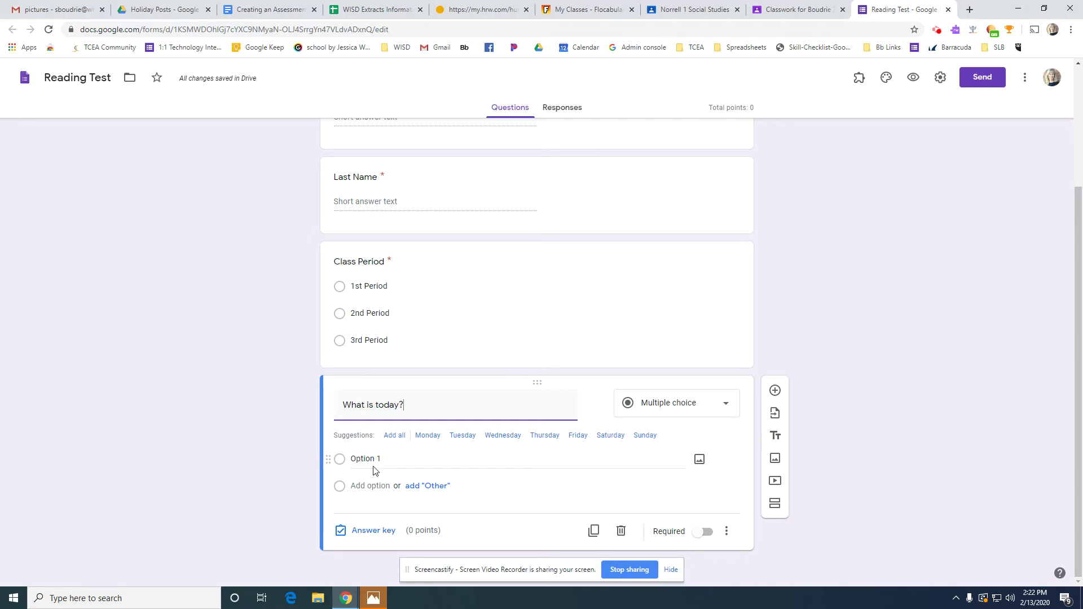
pyautogui.click(409, 463)
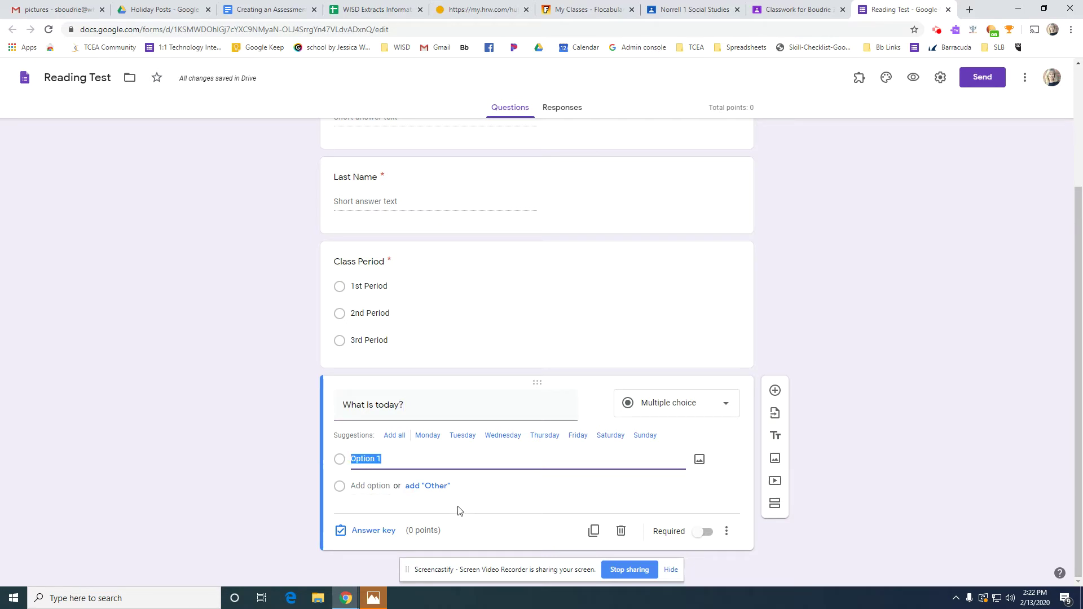
pyautogui.write('true')
pyautogui.press('Return')
pyautogui.write('false')
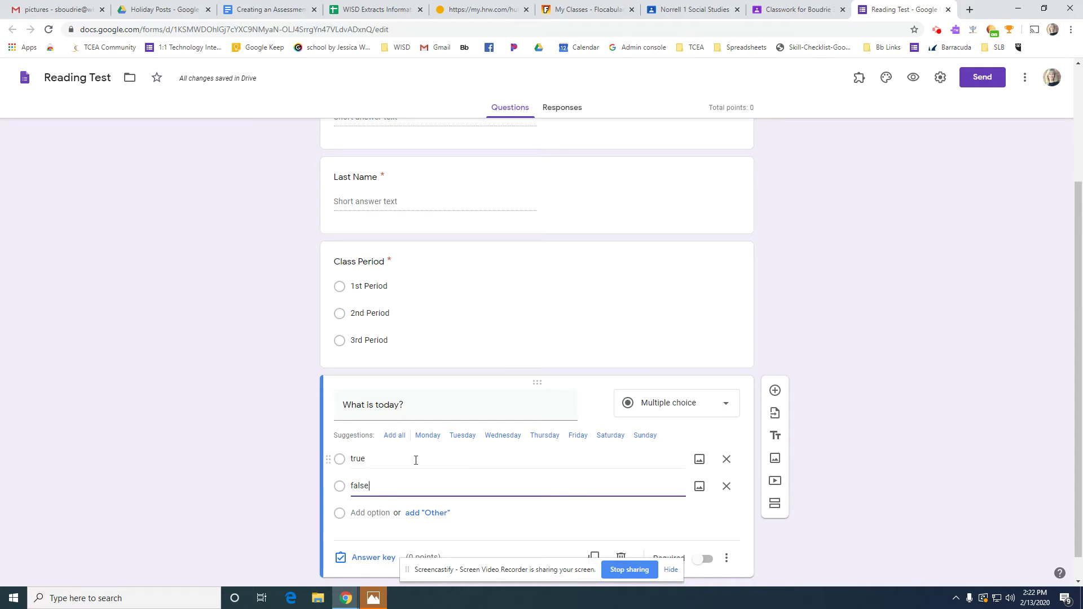
# Add the suggested weekday options Monday through Friday to the "What is today?" question.
pyautogui.click(421, 437)
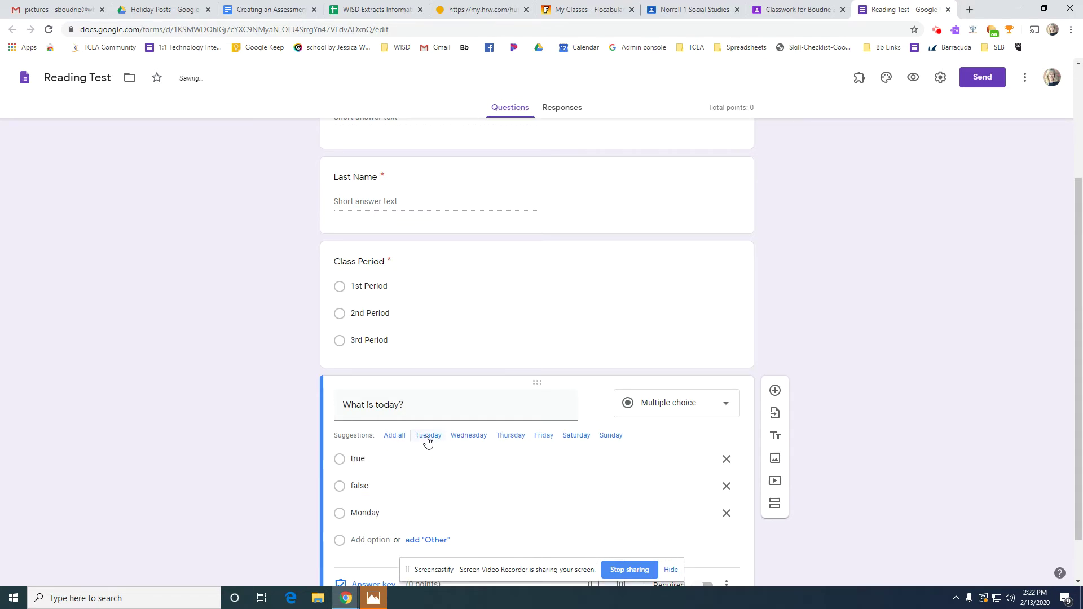
pyautogui.click(434, 439)
pyautogui.click(436, 438)
pyautogui.click(437, 440)
pyautogui.click(437, 440)
pyautogui.scroll(-1, 589, 498)
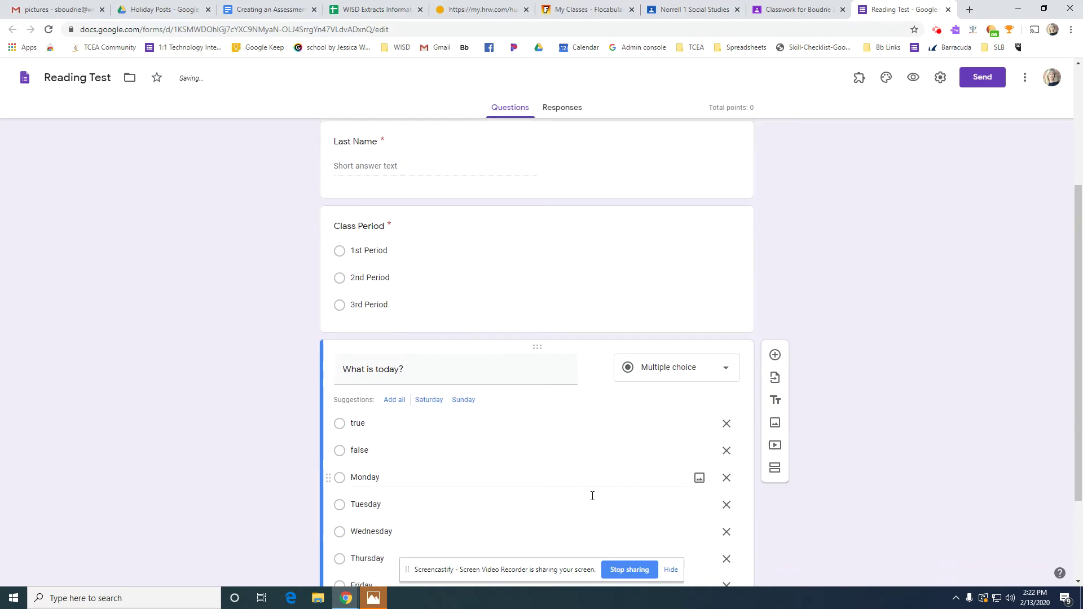
pyautogui.scroll(-1, 592, 499)
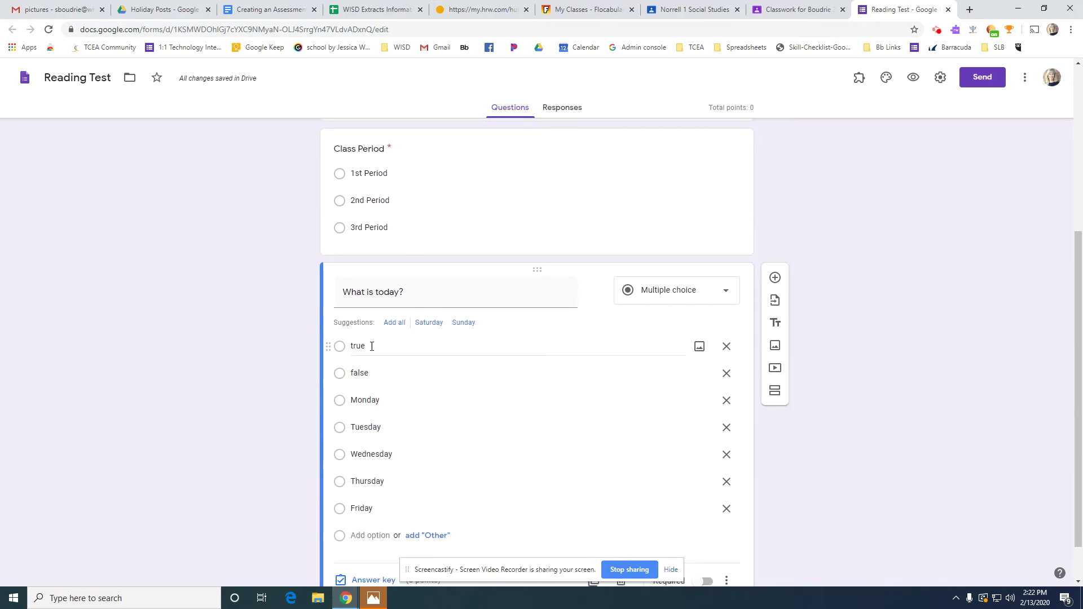
# Remove the "true" and "false" options from the "What is today?" question.
pyautogui.click(726, 346)
pyautogui.click(726, 347)
pyautogui.click(927, 489)
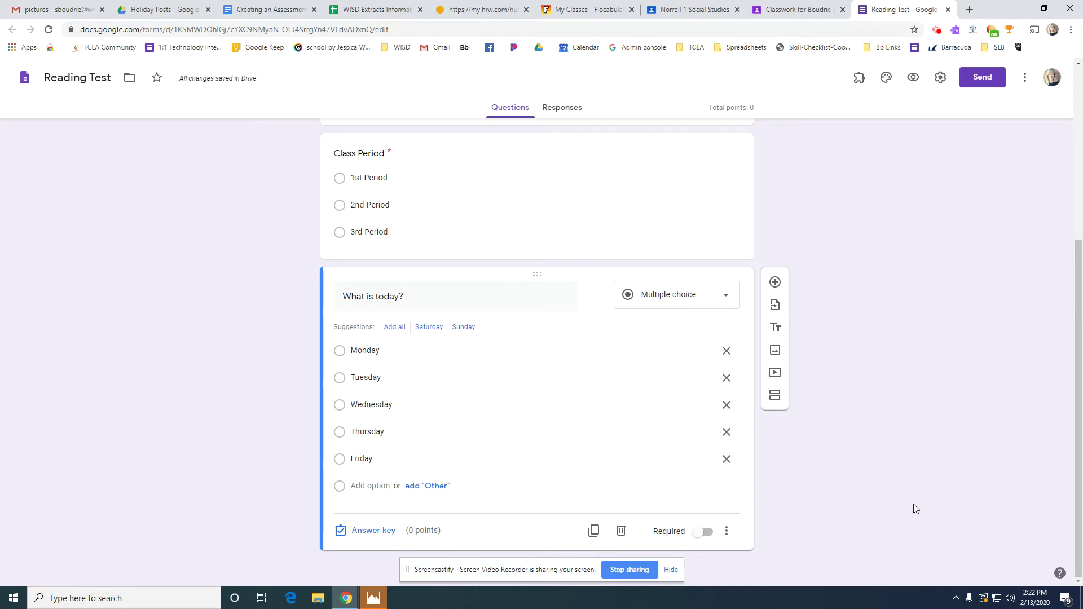
# Mark Thursday as the correct answer to "What is today?" and make the question worth 3 points.
pyautogui.click(372, 532)
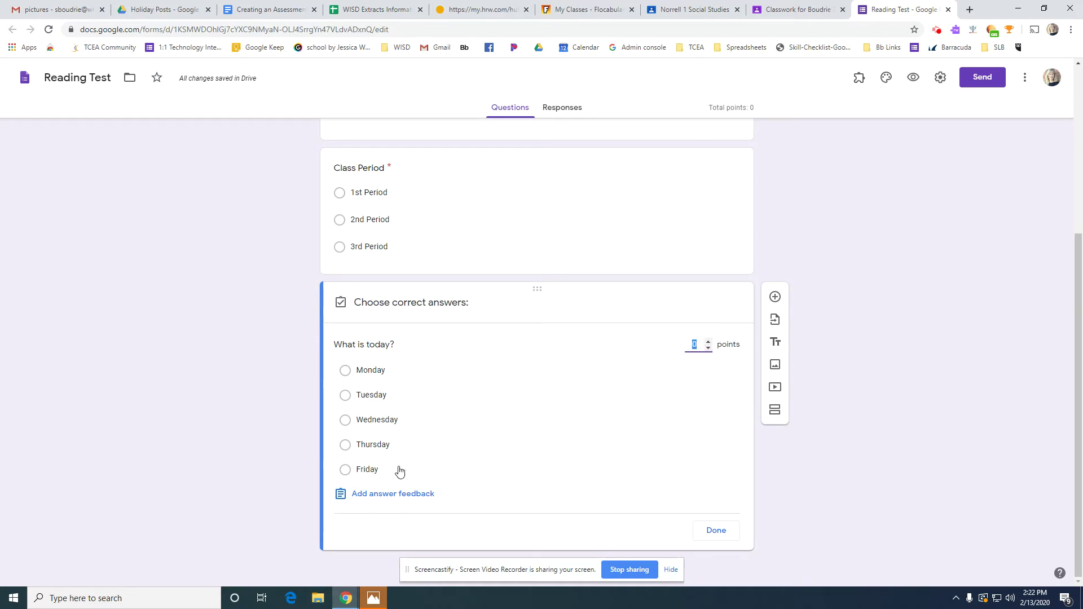
pyautogui.click(345, 444)
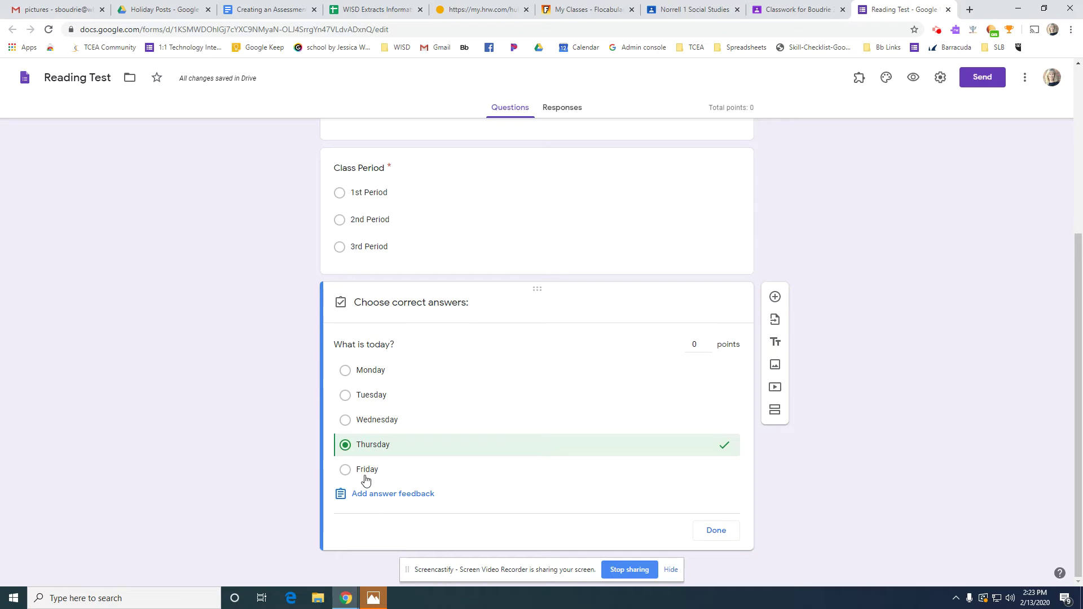
pyautogui.click(694, 346)
# Add the feedback "Yesterday was Wednesday!" for incorrect answers to the "What is today?" question.
pyautogui.click(380, 494)
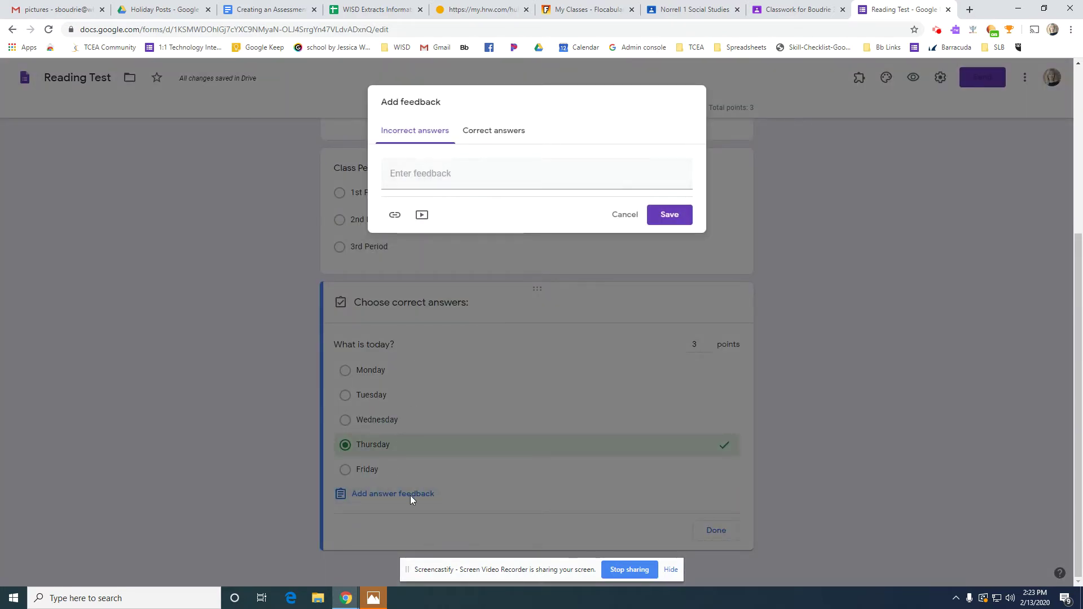
pyautogui.click(528, 177)
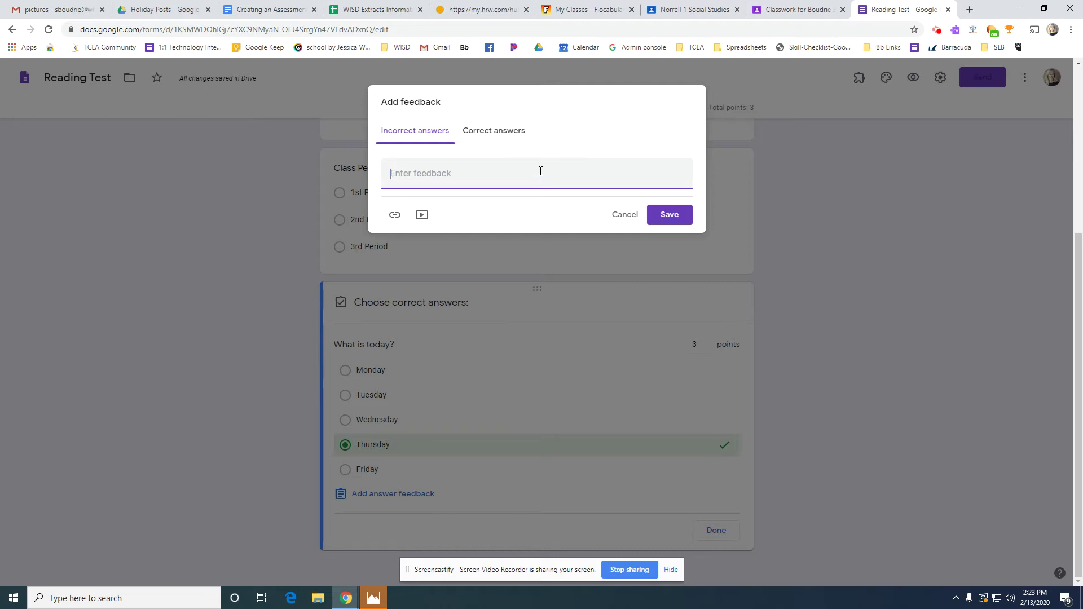
pyautogui.write('Yese')
pyautogui.write('erday was Wednesday!')
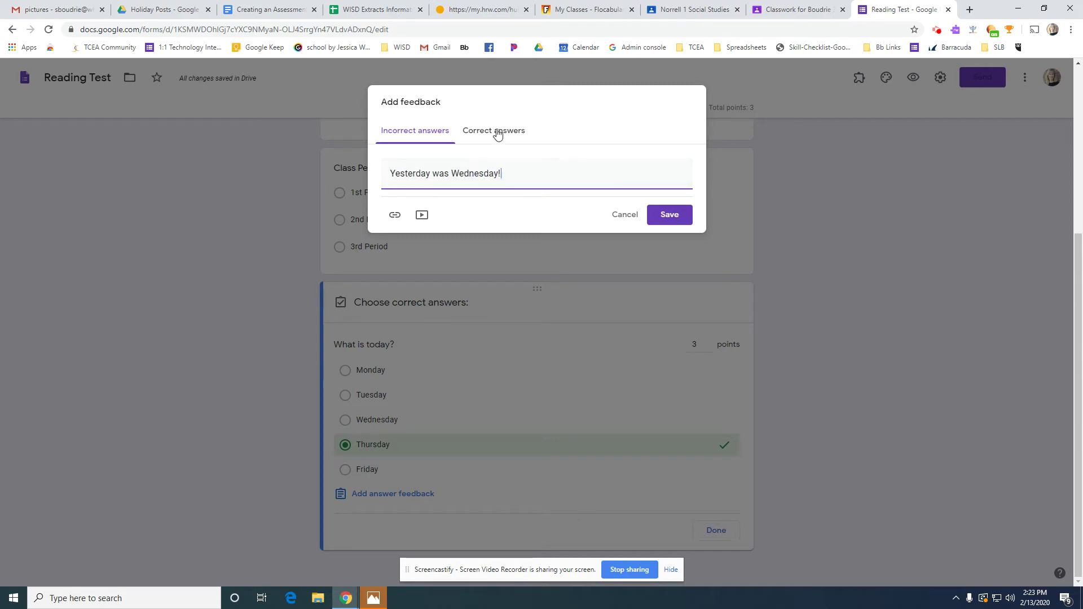
# Add the feedback "Look at you, fancy pants!" for correct answers and save the question's feedback.
pyautogui.click(495, 132)
pyautogui.click(494, 169)
pyautogui.write('Look at yo')
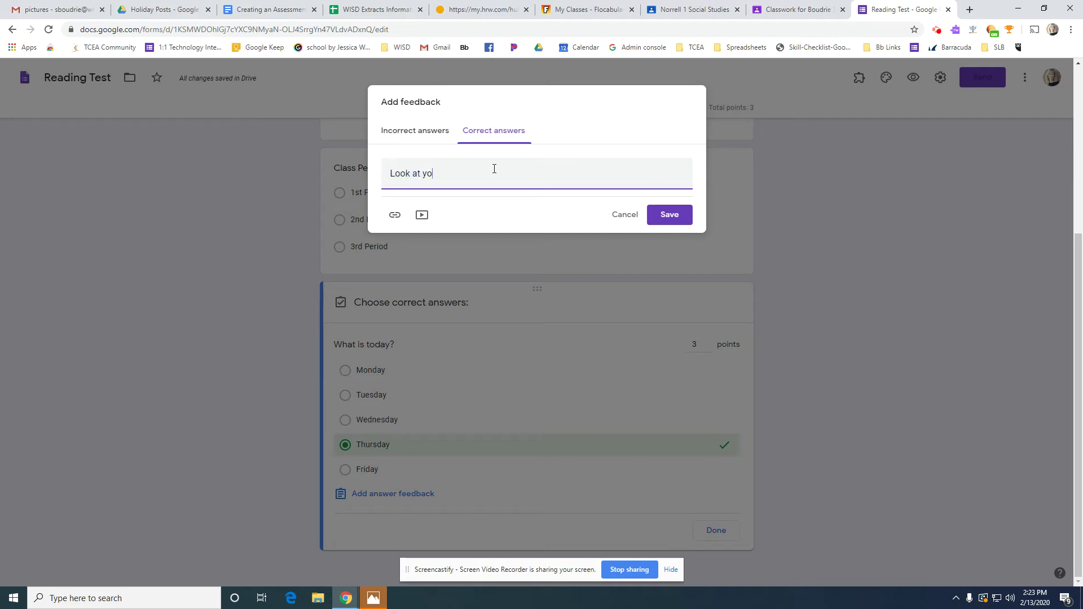
pyautogui.write('u, fancy ants')
pyautogui.press('BackSpace')
pyautogui.write('pan')
pyautogui.click(671, 215)
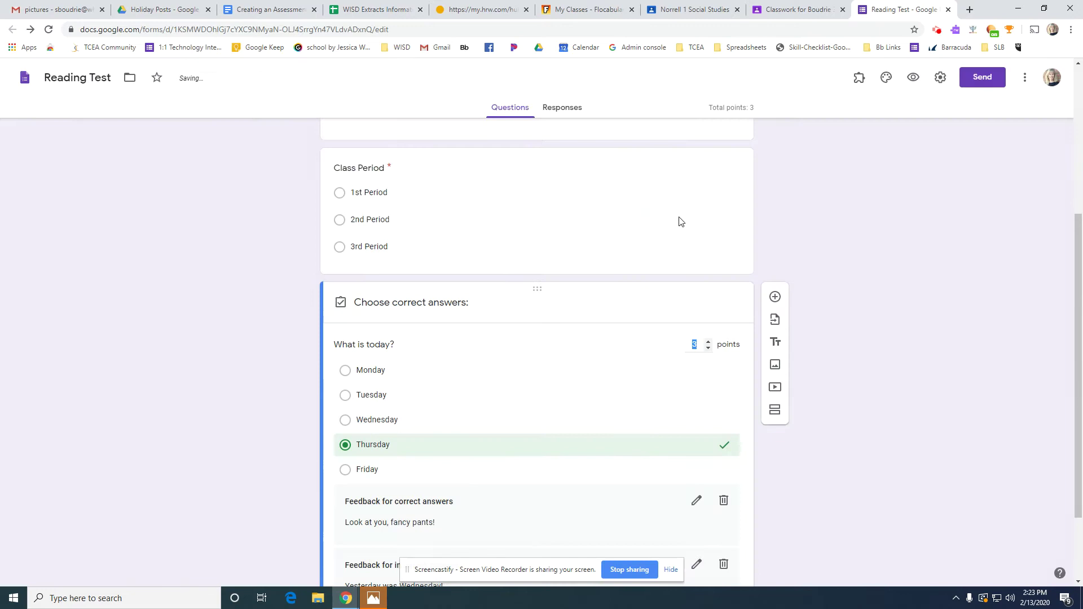
# Add a new multiple-choice question reading "Is Valentine's Day on February 15?".
pyautogui.scroll(-2, 653, 401)
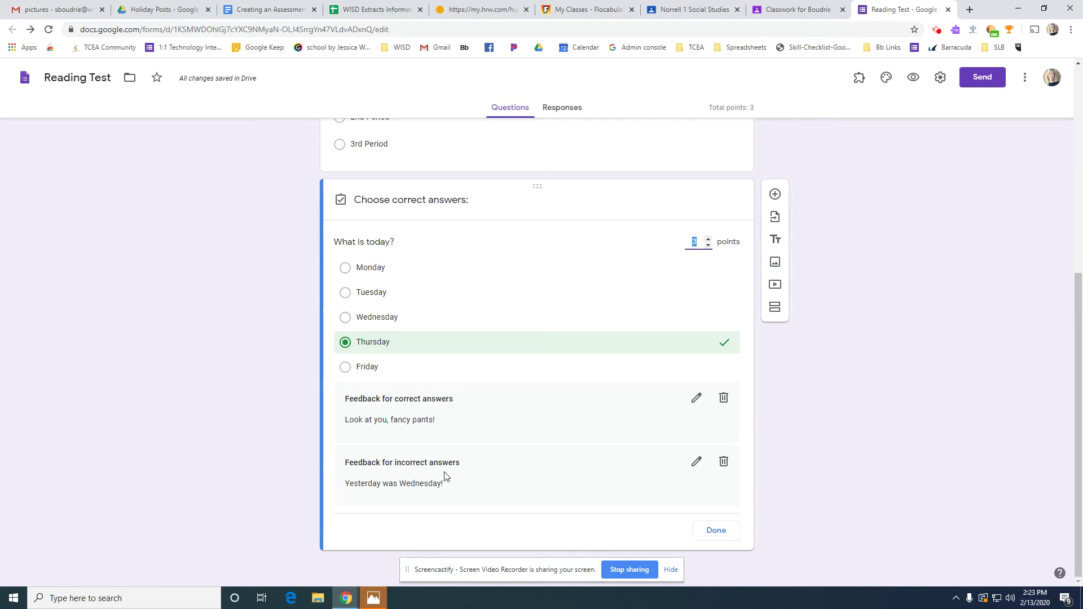
pyautogui.click(775, 195)
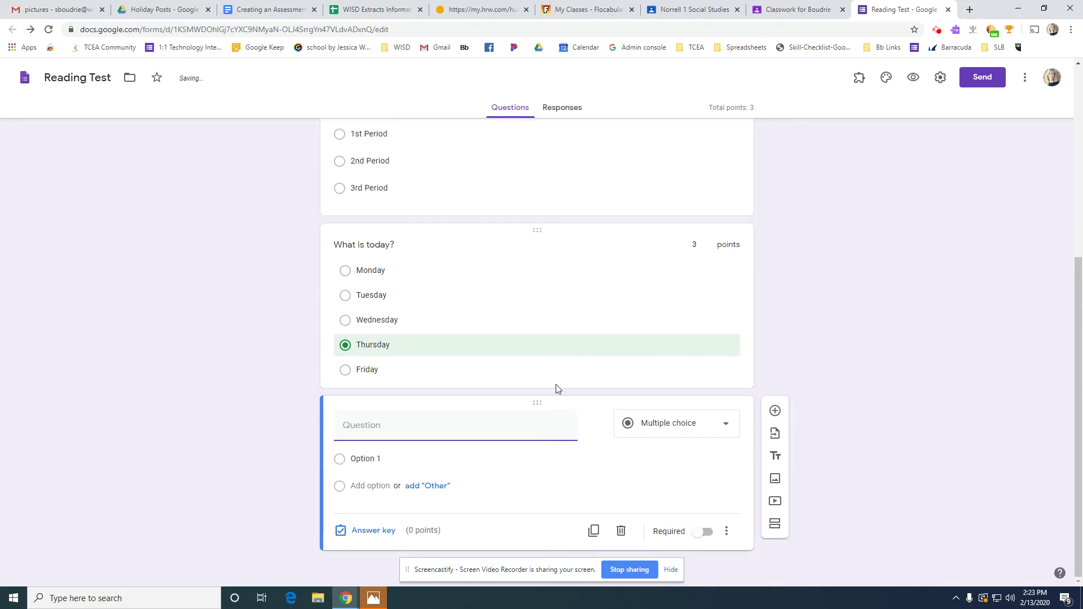
pyautogui.write("What day is Valentine's")
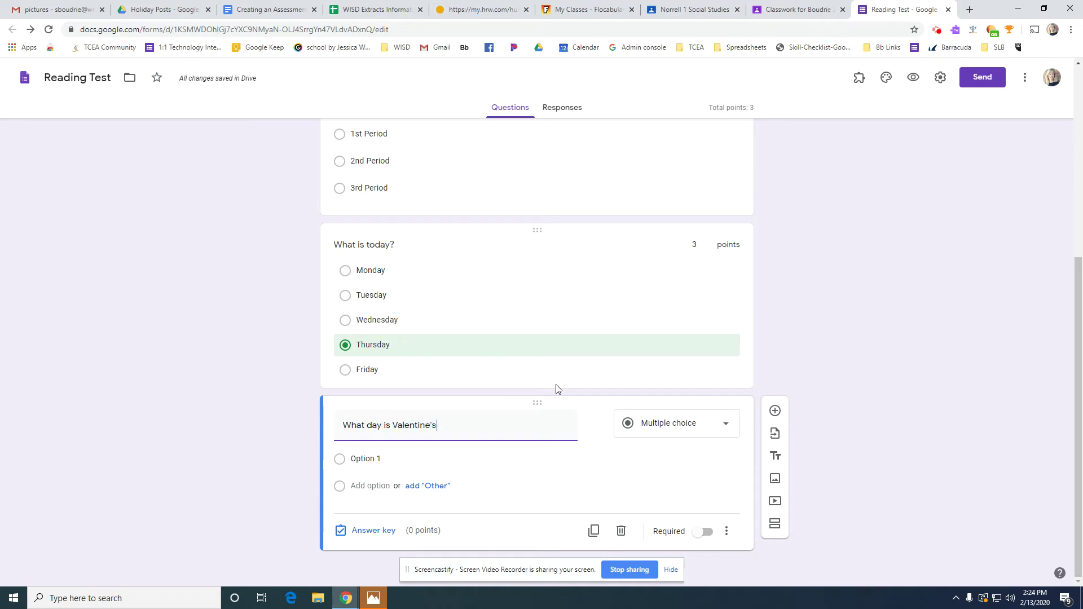
pyautogui.write(' on i')
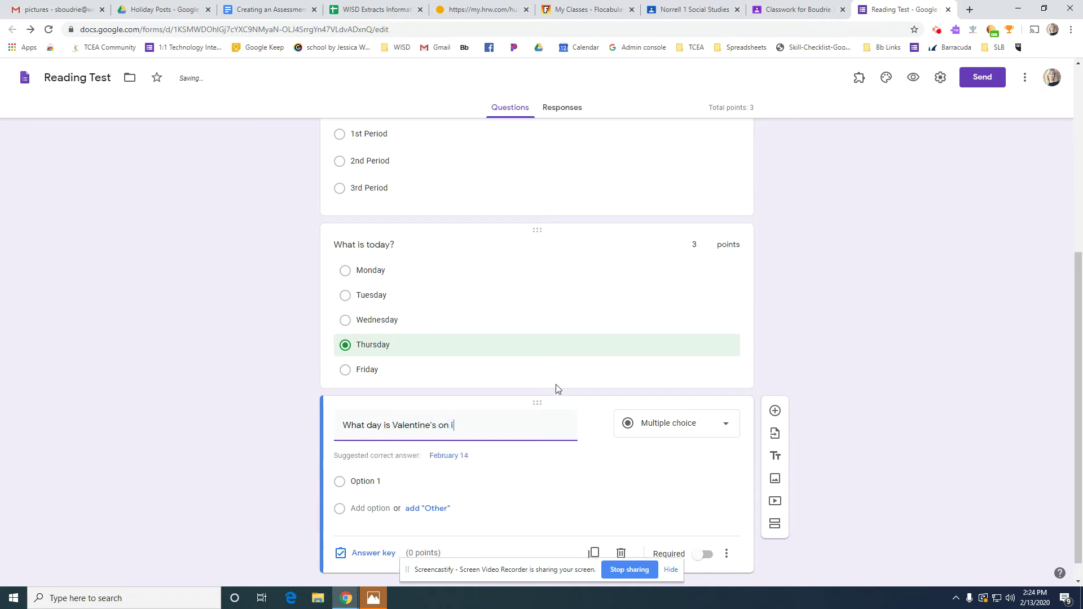
pyautogui.write('n the monthy of February?')
pyautogui.moveTo(568, 422); pyautogui.dragTo(195, 409)
pyautogui.write("Is Valentine's Day on Febru")
# Give the Valentine's Day question the answer options "True" and "False".
pyautogui.click(360, 483)
pyautogui.write('Yes')
pyautogui.click(699, 481)
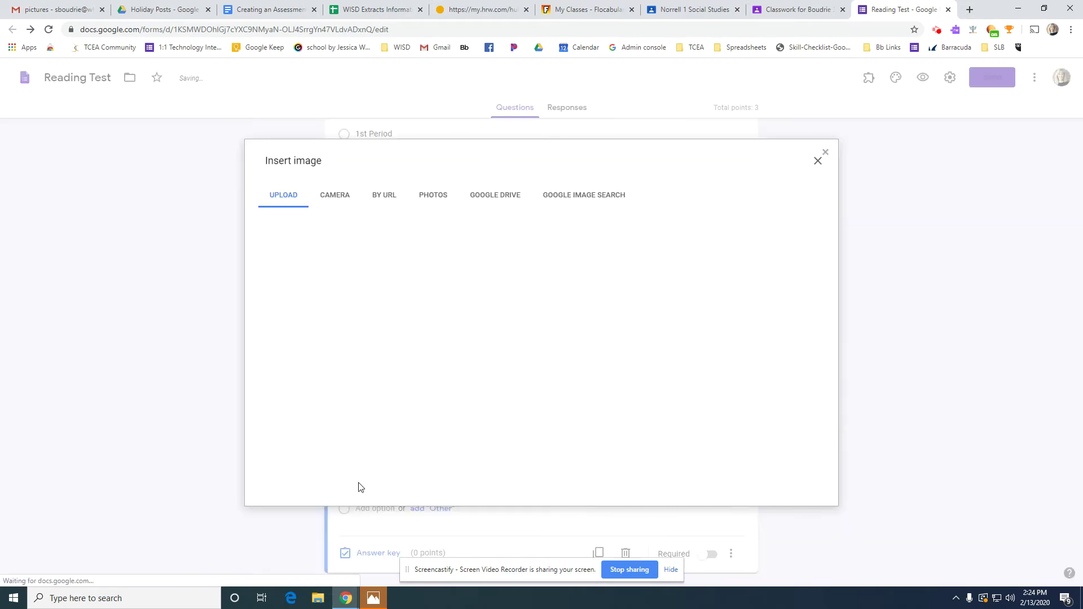
pyautogui.click(817, 161)
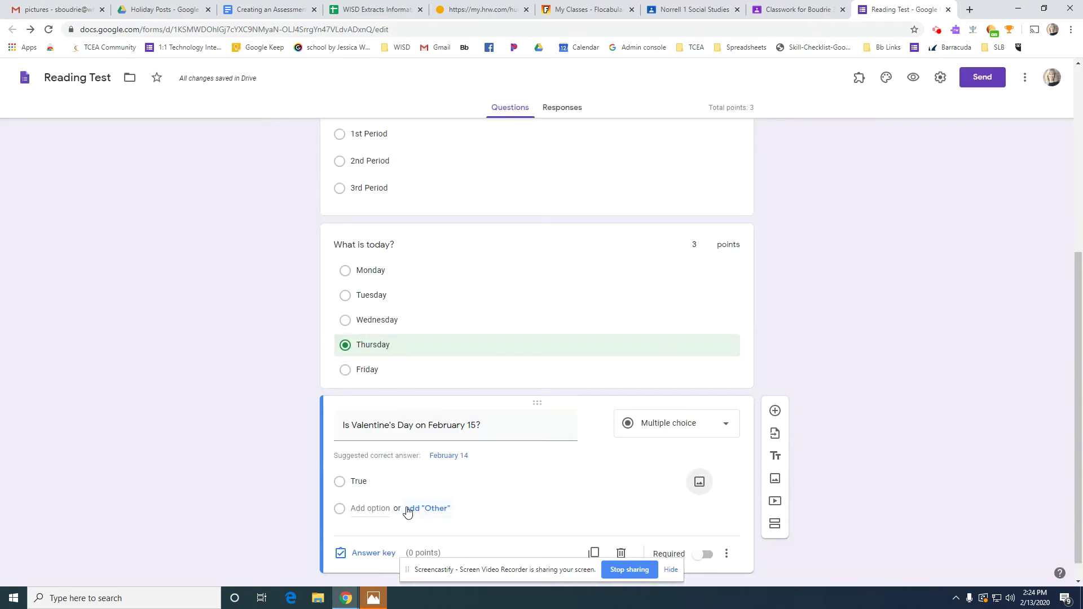
pyautogui.click(391, 481)
pyautogui.press('Return')
pyautogui.write('F')
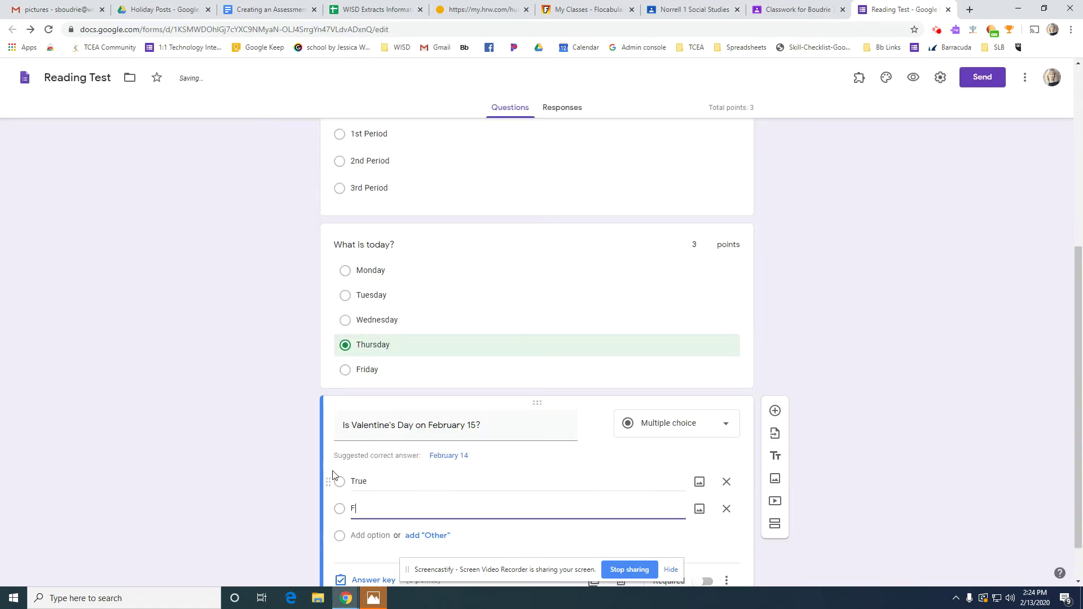
pyautogui.scroll(-1, 328, 477)
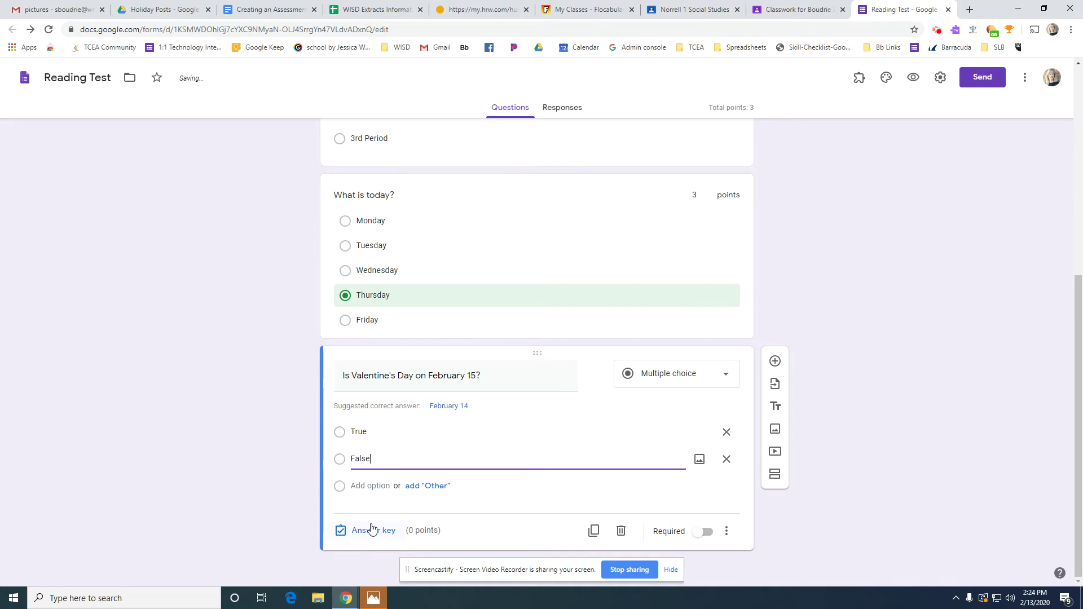
# Mark False as the Valentine's Day question's correct answer, worth 1 point, and make the question required.
pyautogui.click(370, 527)
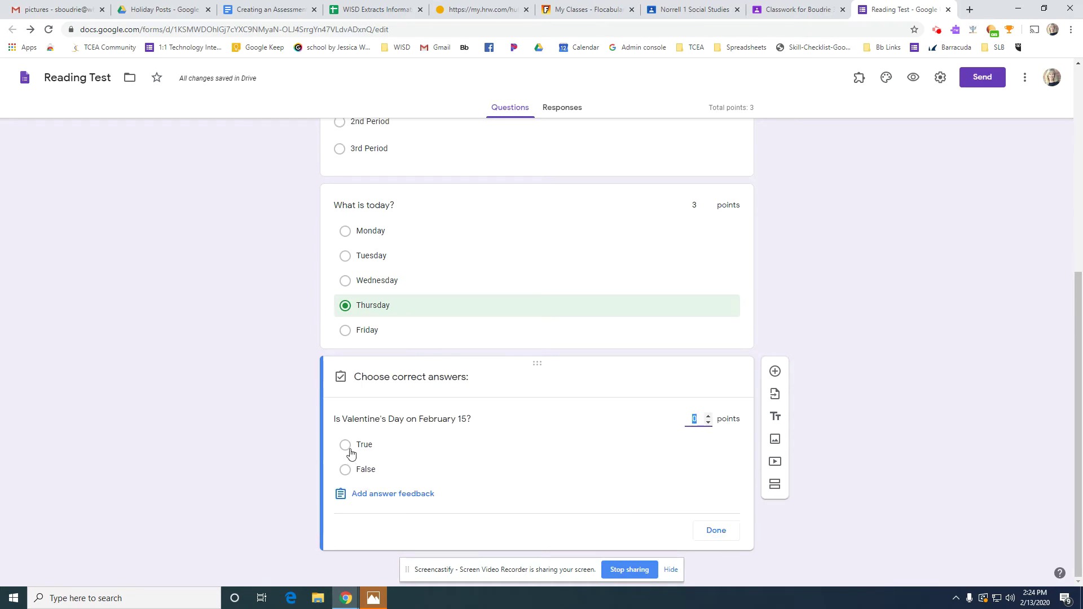
pyautogui.click(348, 473)
pyautogui.doubleClick(694, 418)
pyautogui.write('1')
pyautogui.click(715, 530)
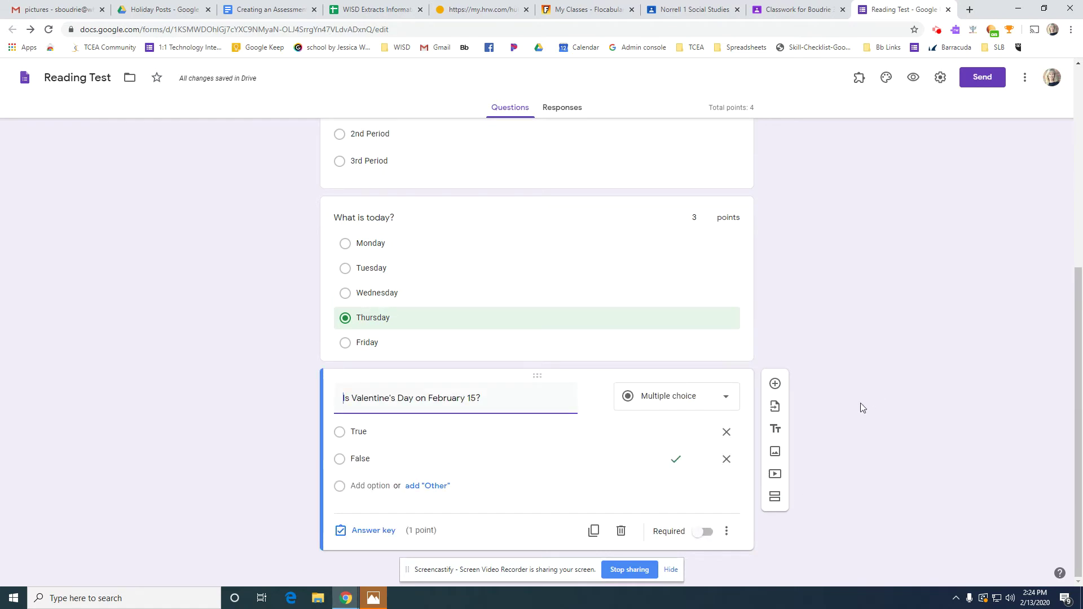
pyautogui.click(701, 532)
# Add another blank multiple-choice question and look through the available question types without changing its type.
pyautogui.click(775, 384)
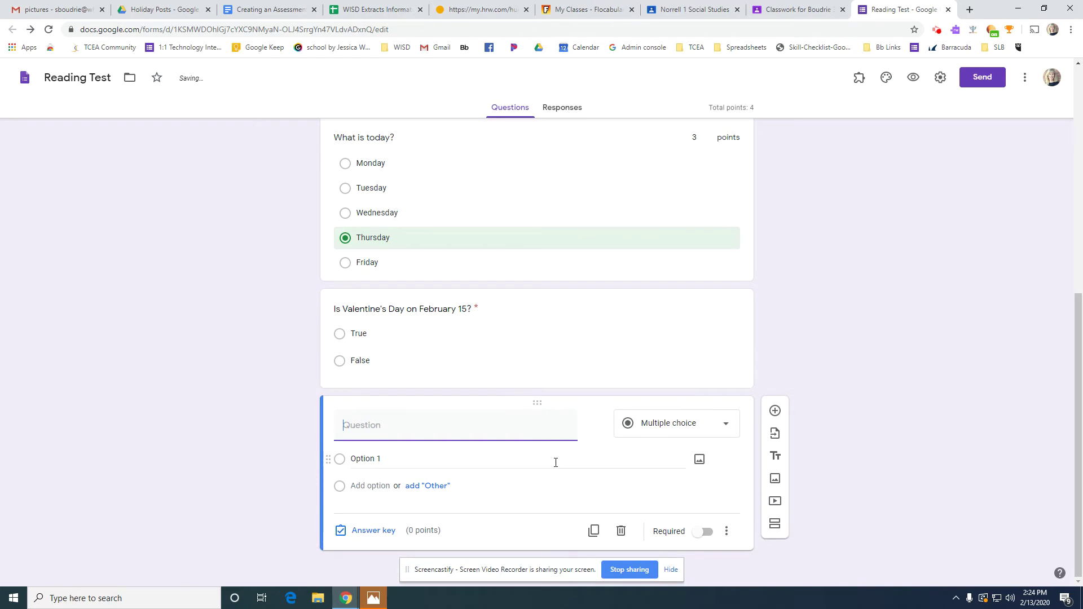
pyautogui.click(688, 433)
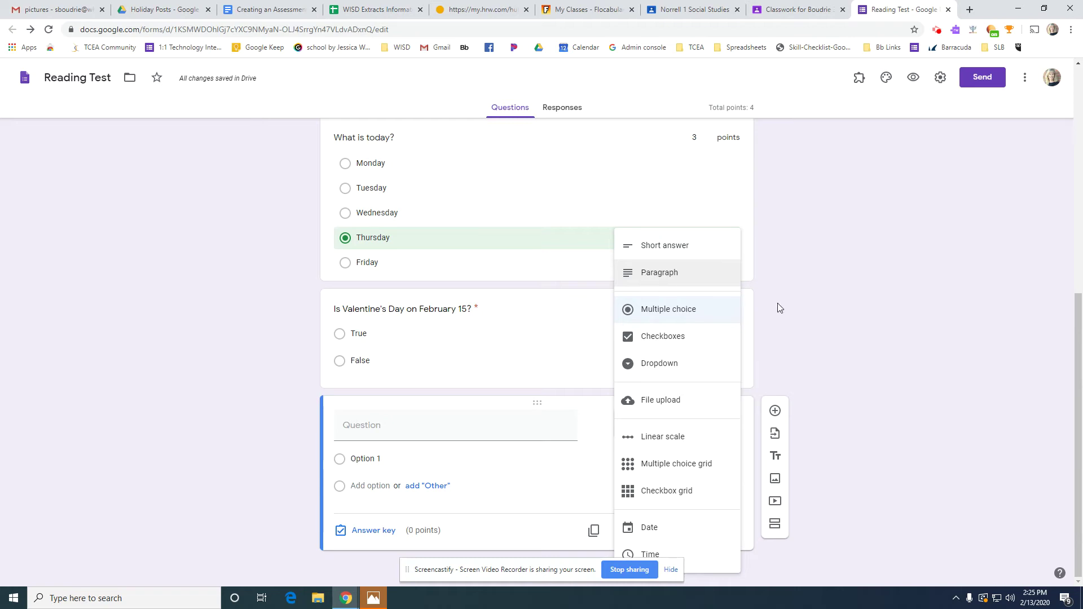
pyautogui.click(819, 355)
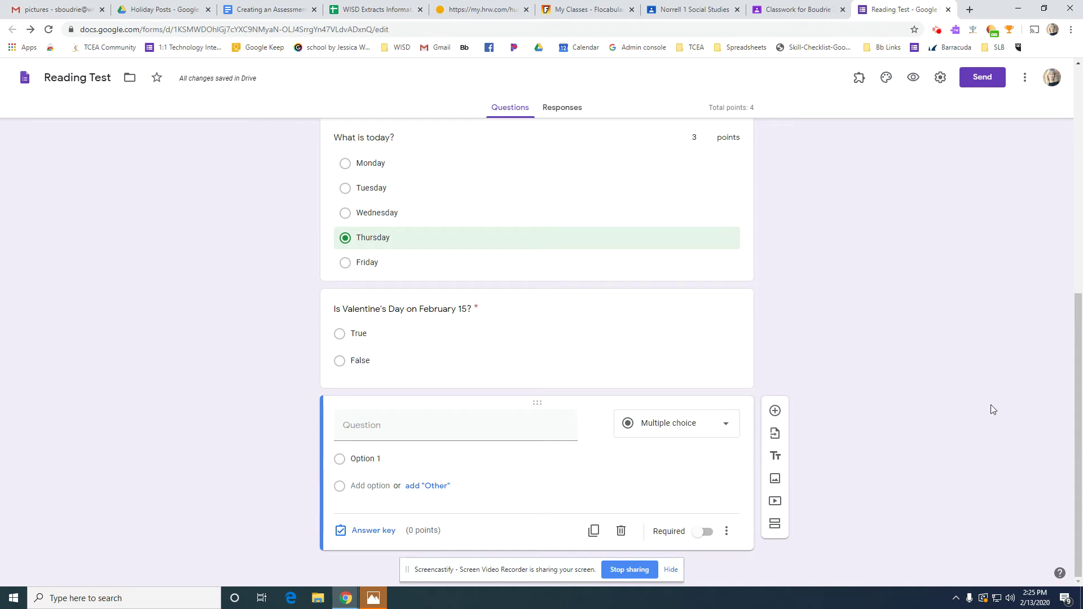
pyautogui.scroll(7, 692, 364)
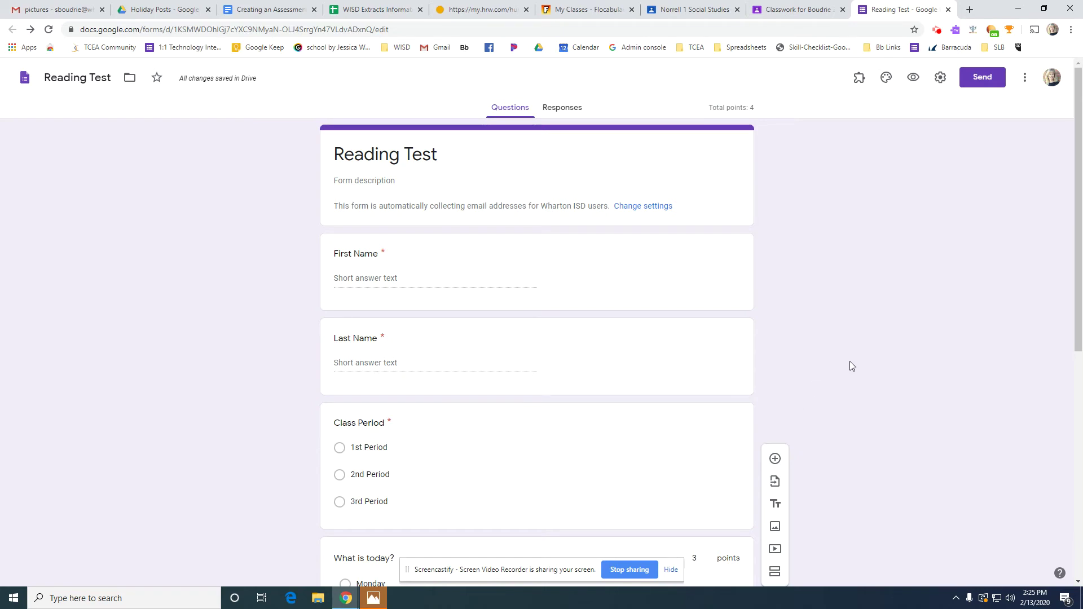
pyautogui.scroll(-5, 846, 368)
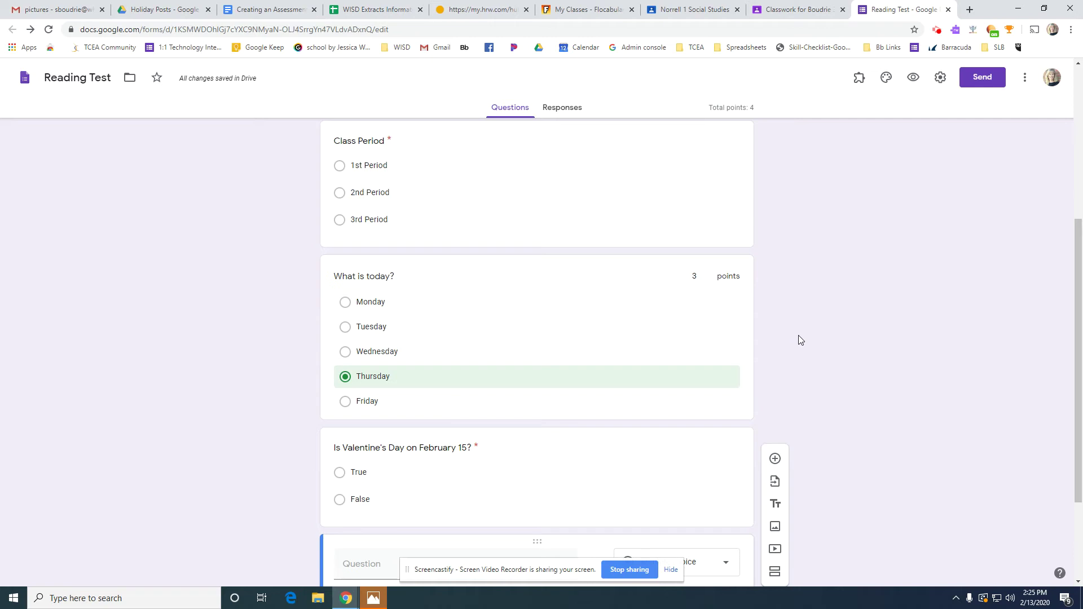
pyautogui.scroll(1, 905, 349)
pyautogui.scroll(4, 905, 348)
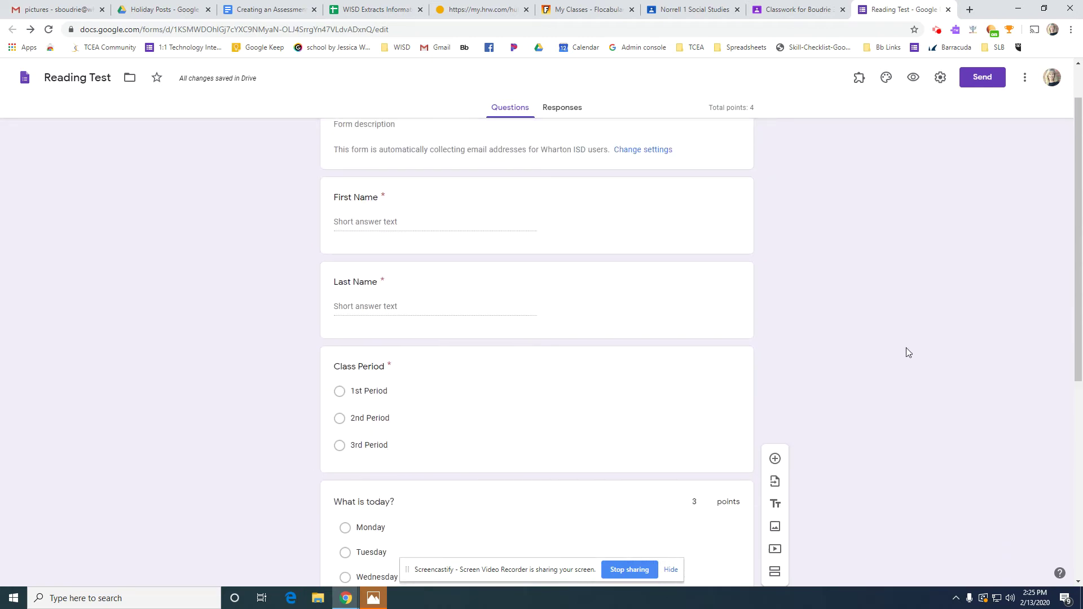
pyautogui.scroll(1, 908, 347)
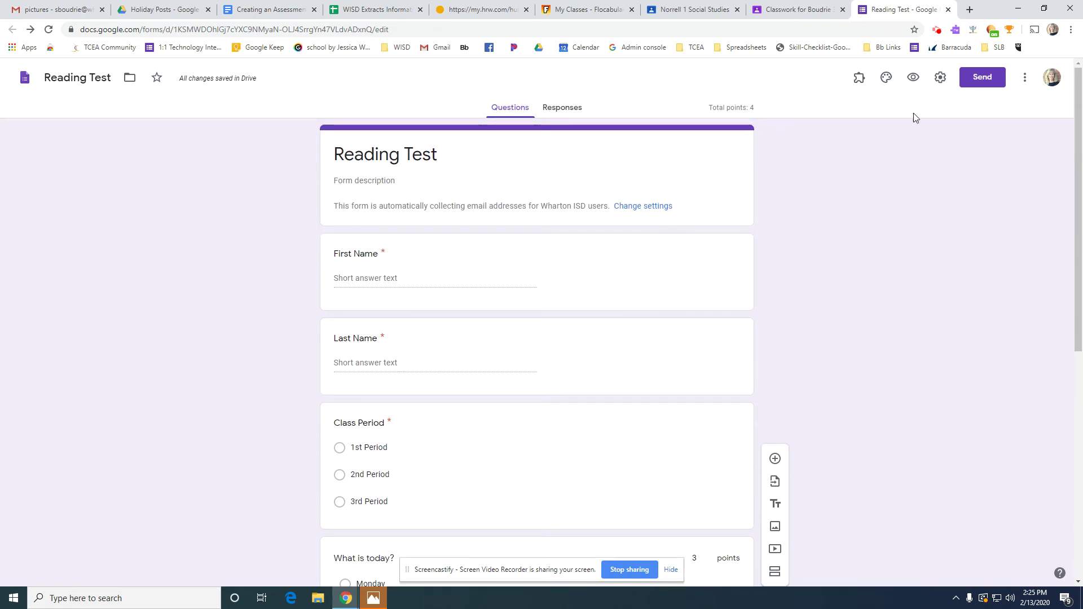
# Set the quiz to release grades later after manual review, hide missed questions and correct answers from respondents, and save the settings.
pyautogui.click(942, 79)
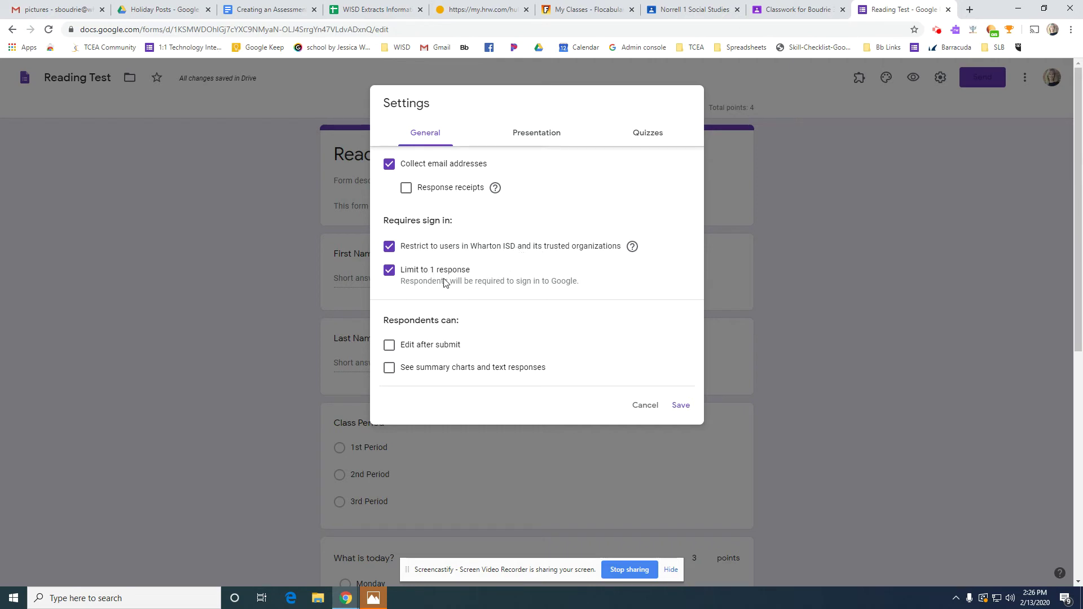
pyautogui.click(389, 273)
pyautogui.click(390, 274)
pyautogui.click(649, 135)
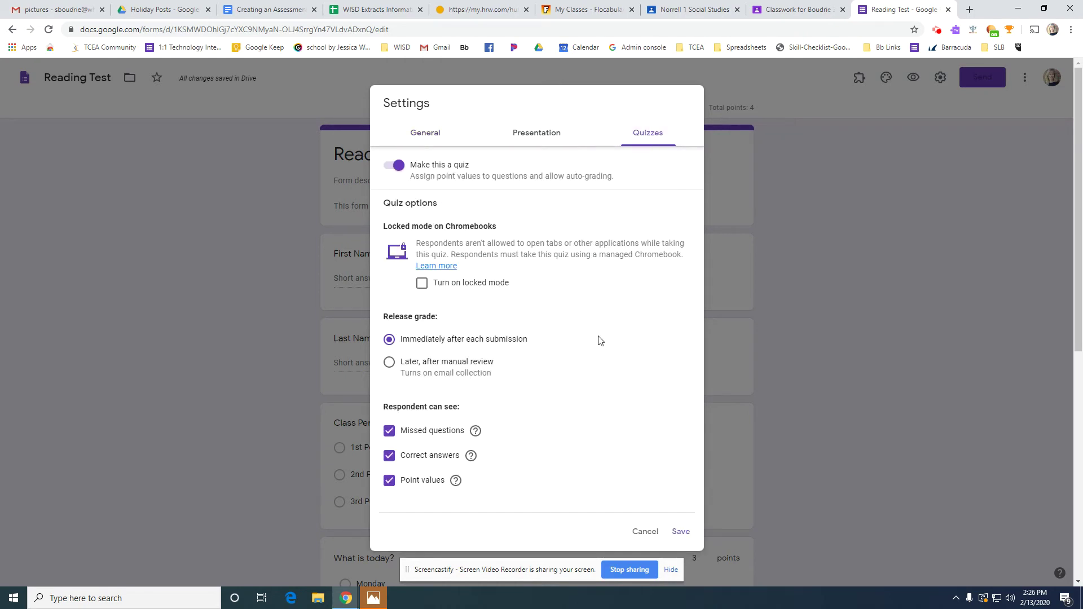
pyautogui.click(389, 368)
pyautogui.click(390, 431)
pyautogui.click(389, 456)
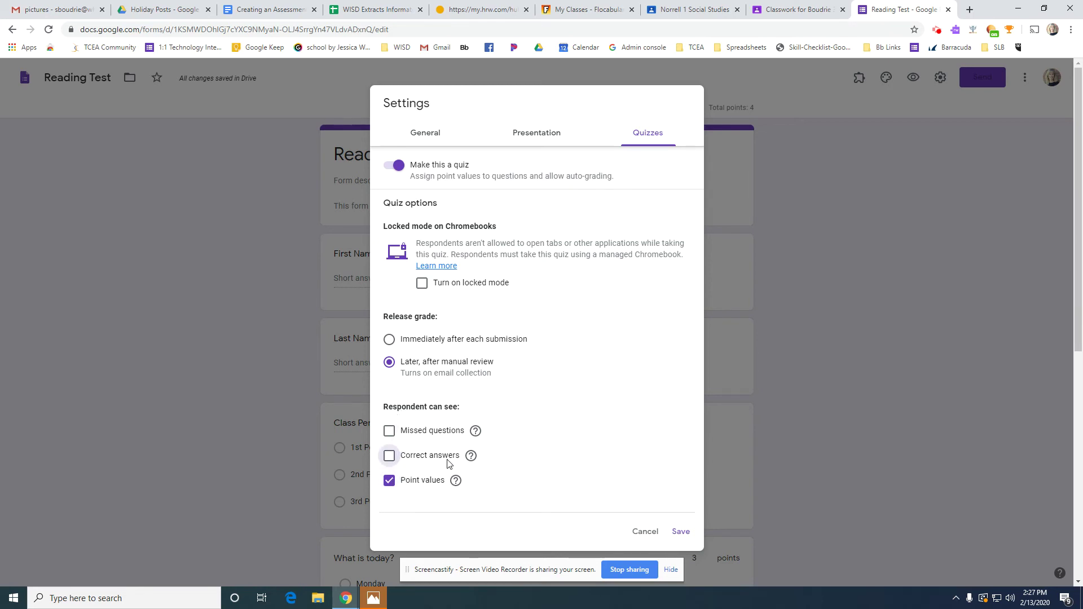
pyautogui.click(681, 531)
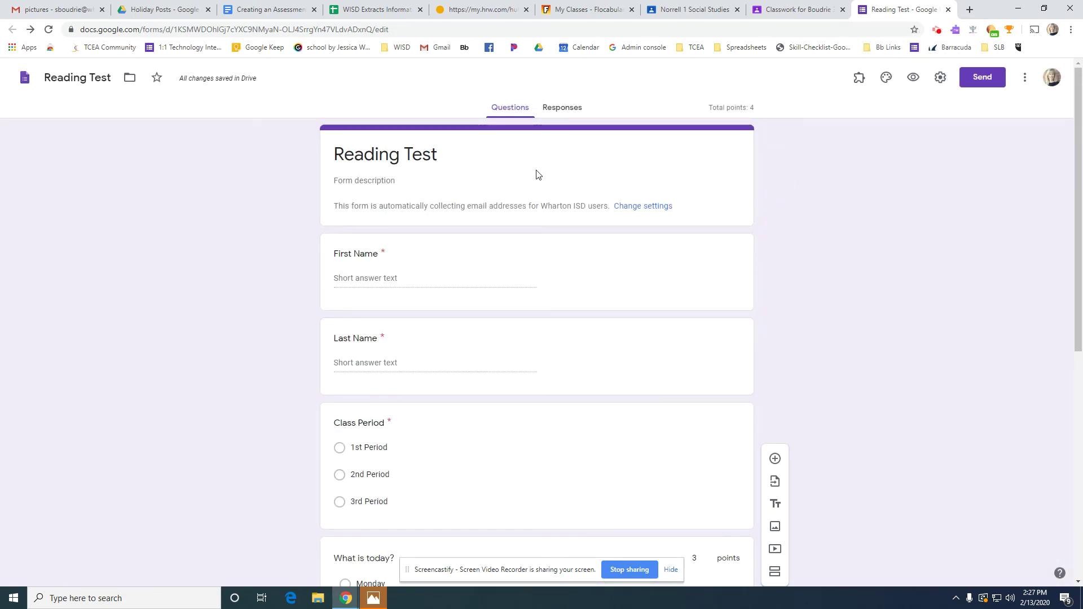
# Close the form and schedule the Reading Practice Test assignment in Google Classroom for Feb 14, 2020 at 1:53 PM.
pyautogui.click(948, 9)
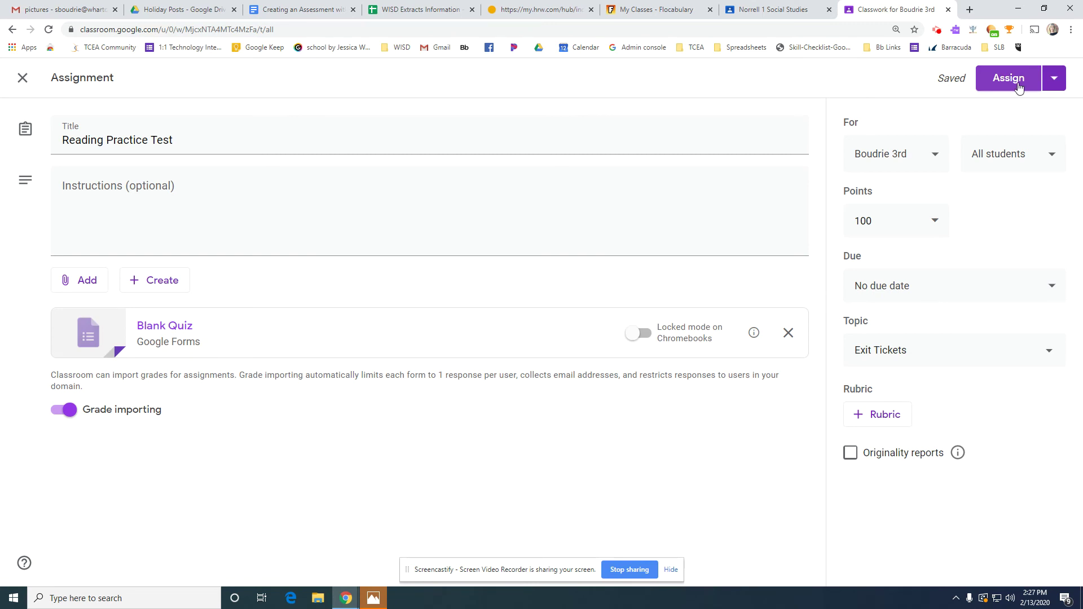
pyautogui.click(1052, 90)
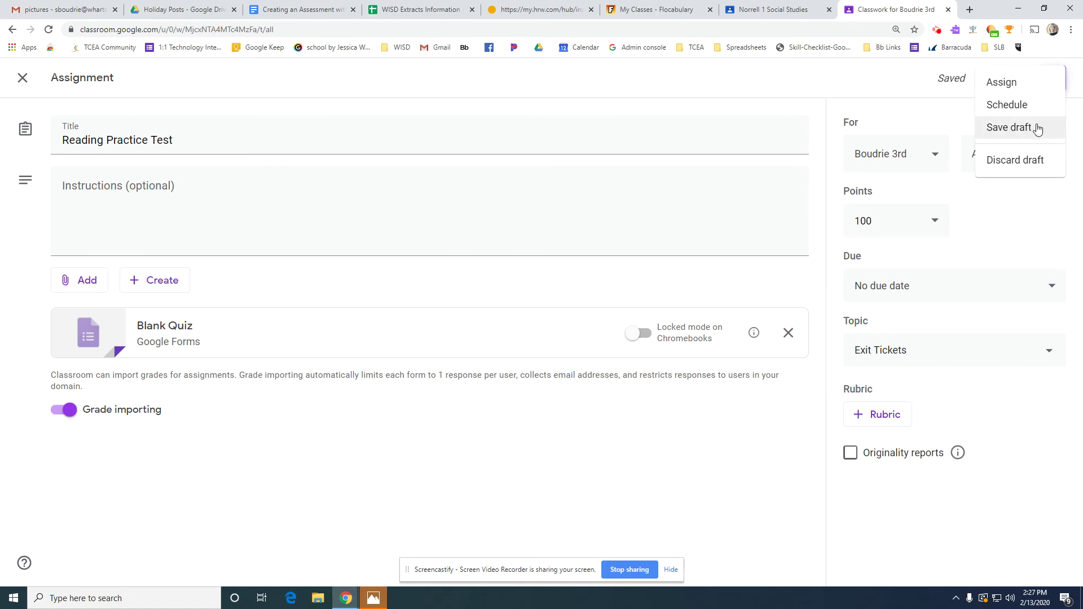
pyautogui.click(990, 105)
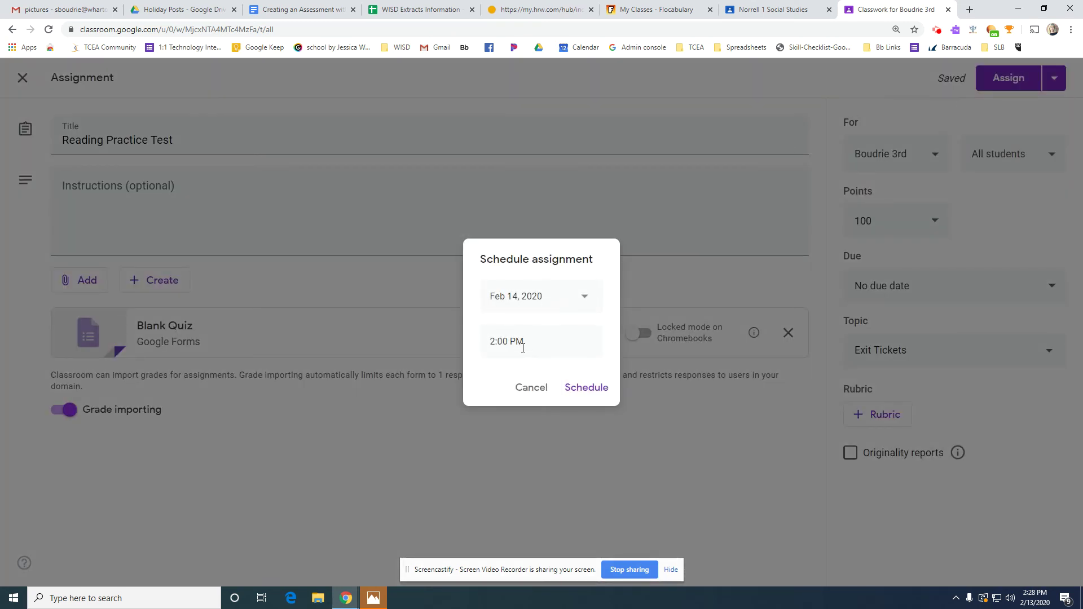
pyautogui.click(548, 349)
pyautogui.write('1:53 pm')
pyautogui.click(590, 388)
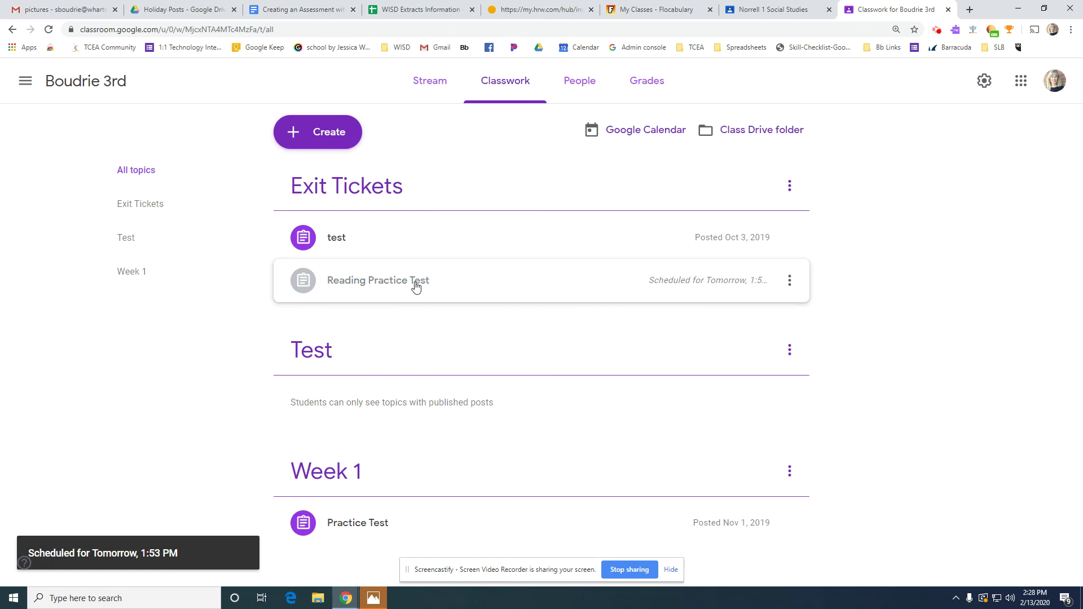
# Switch to Microsoft Edge and search for gmail.com.
pyautogui.click(290, 598)
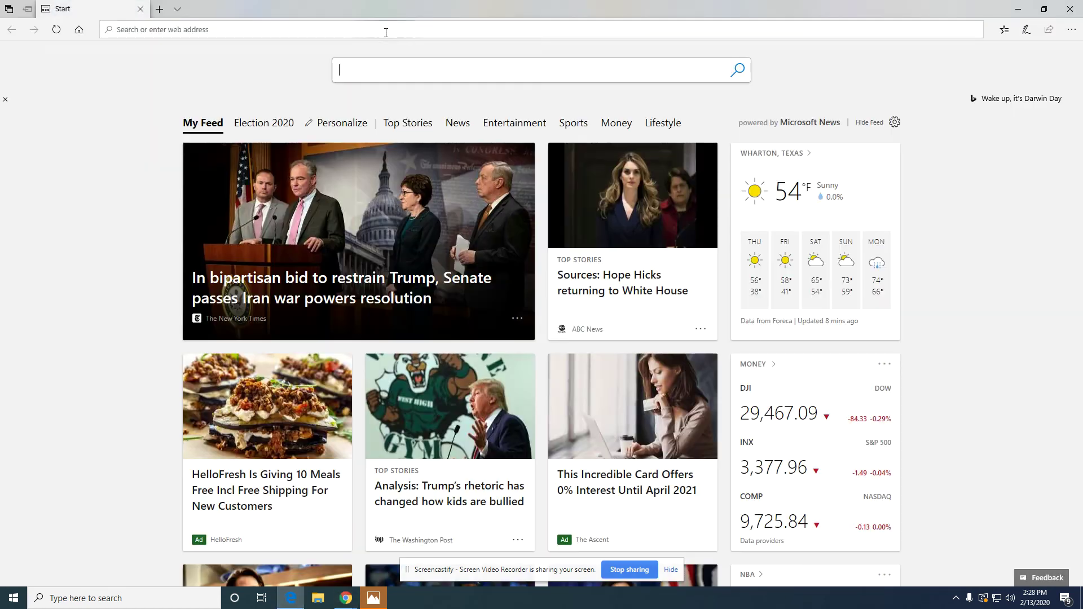
pyautogui.write('gmail.com')
pyautogui.press('Return')
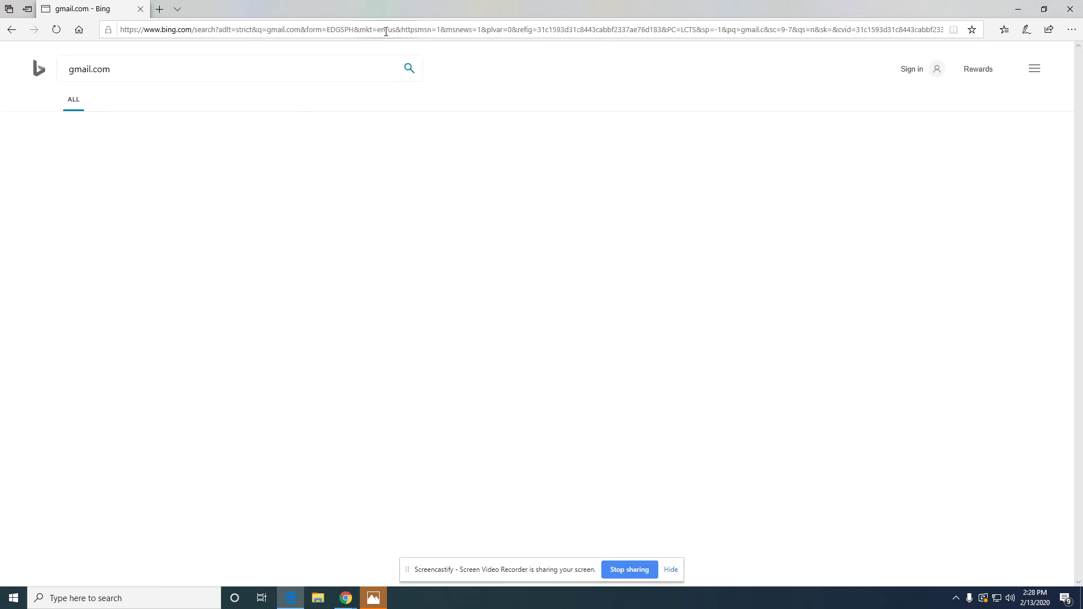
# Open Gmail from the search results and sign in with the Student01 account, entering the account password.
pyautogui.click(150, 152)
pyautogui.click(625, 329)
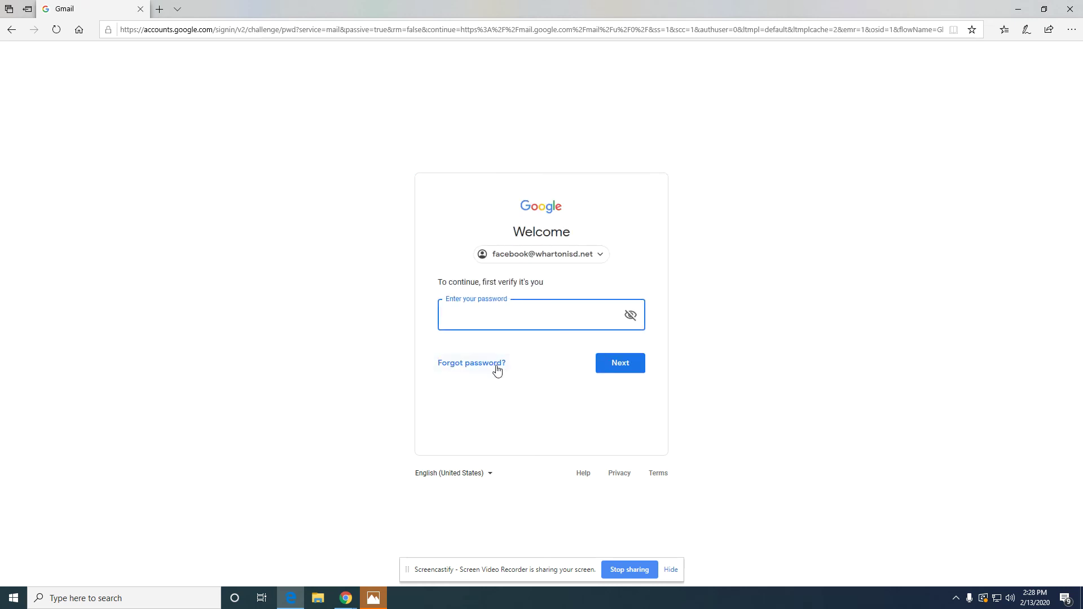
pyautogui.click(539, 257)
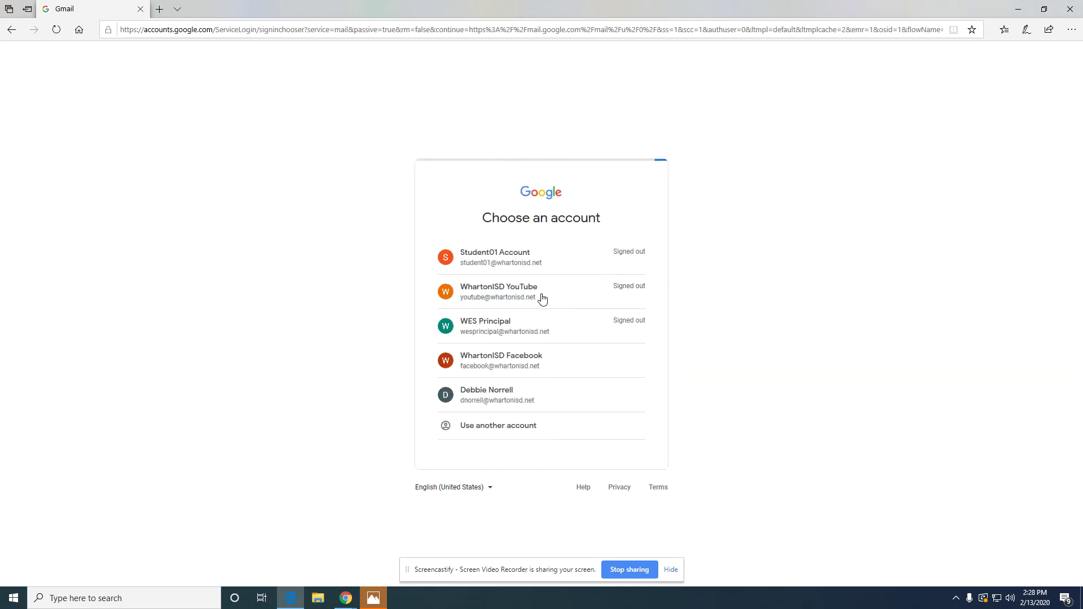
pyautogui.click(522, 259)
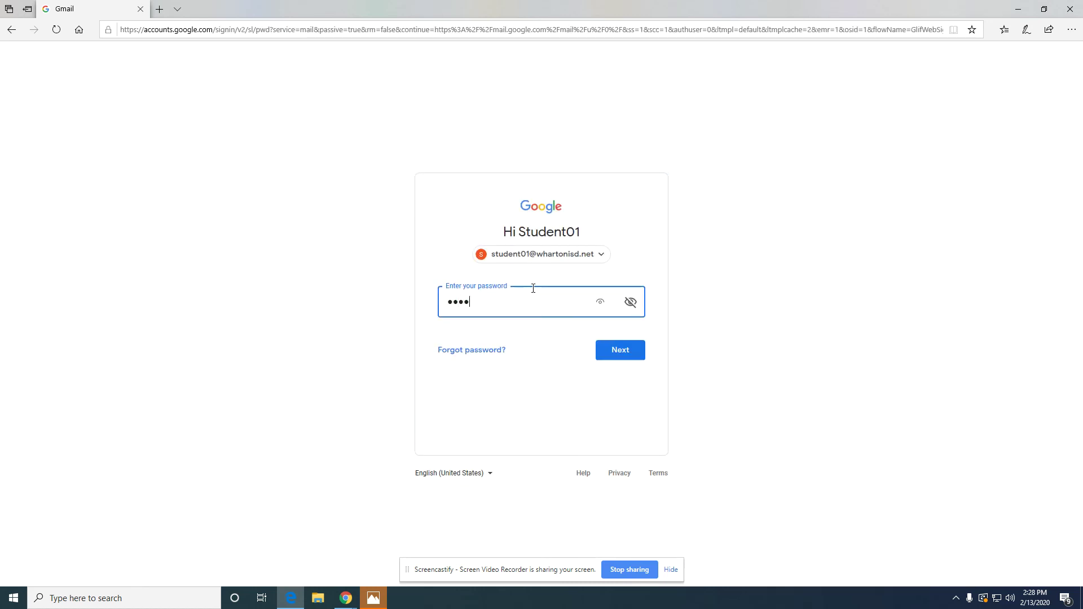
pyautogui.press('Return')
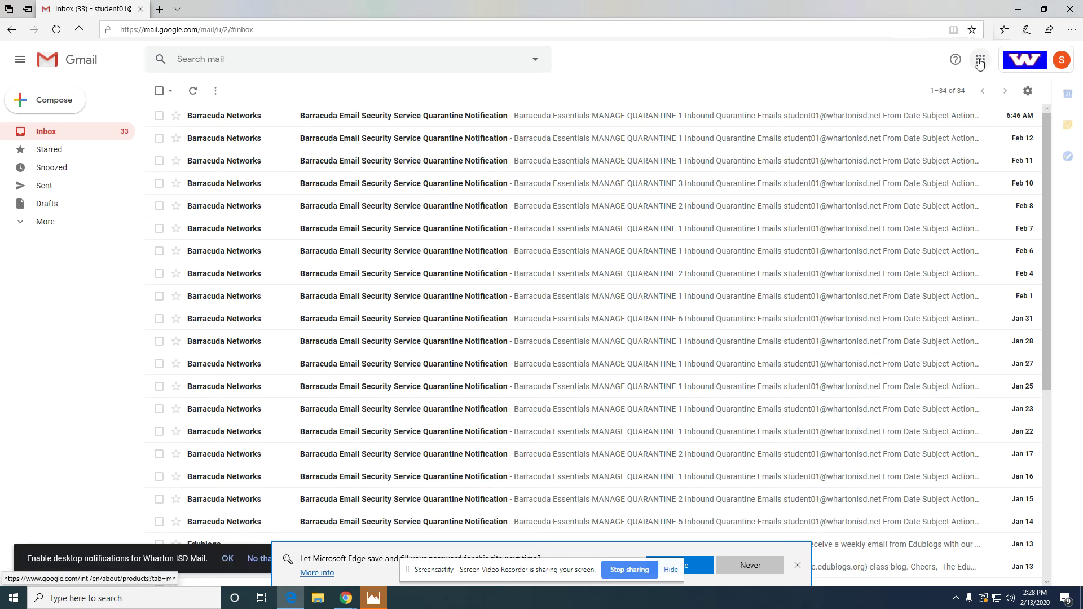
# Open Google Classroom from the student account and view the classwork of the purple 3rd class.
pyautogui.click(980, 59)
pyautogui.click(940, 192)
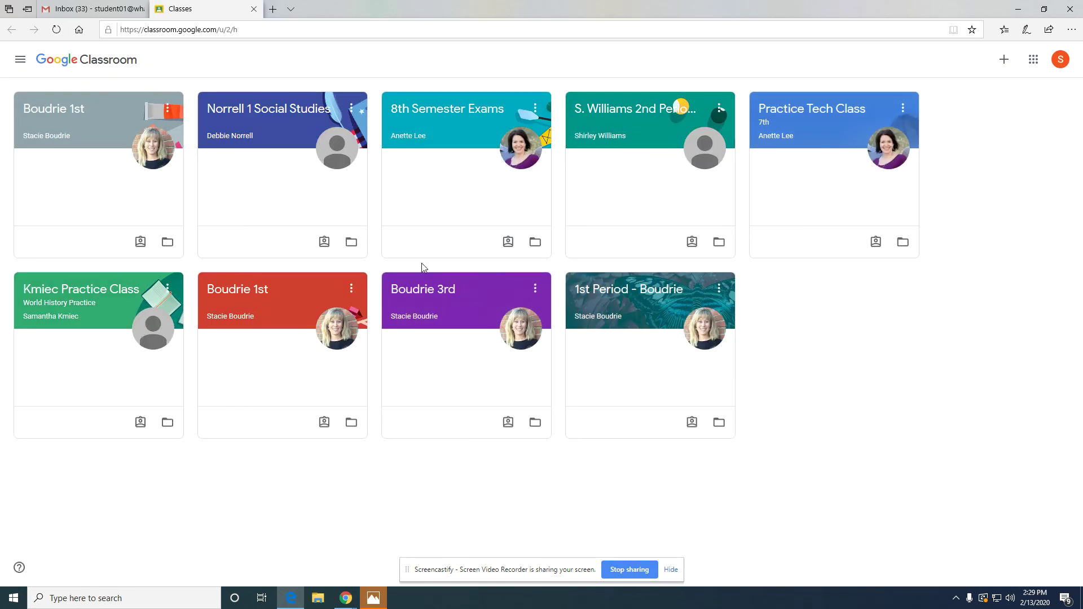
pyautogui.click(419, 290)
pyautogui.click(539, 61)
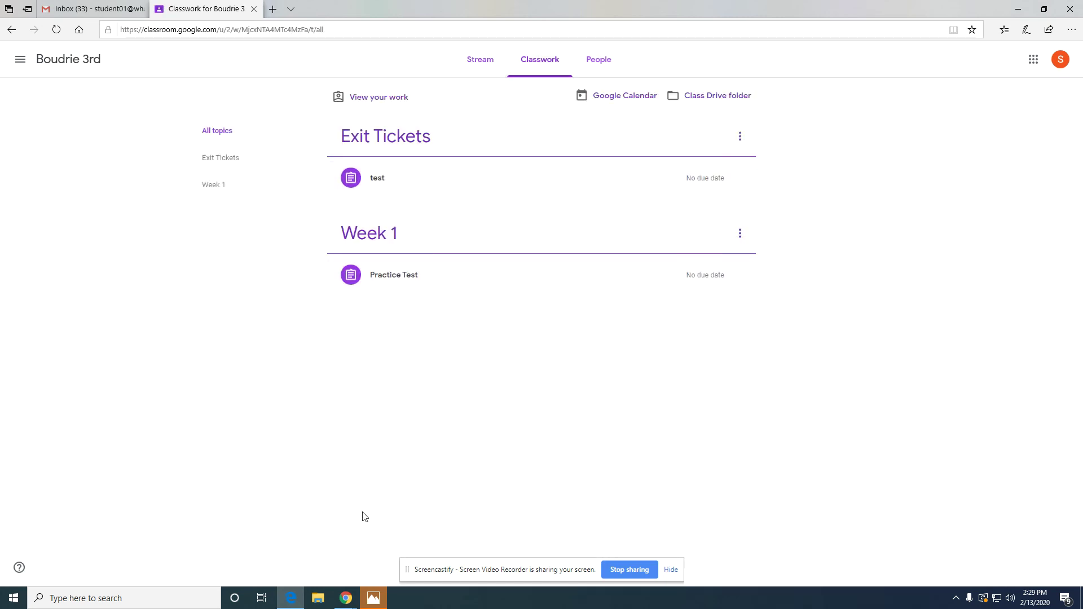
# Switch to Chrome and edit the scheduled Reading Practice Test so that it is assigned to students immediately.
pyautogui.moveTo(346, 598)
pyautogui.click(325, 560)
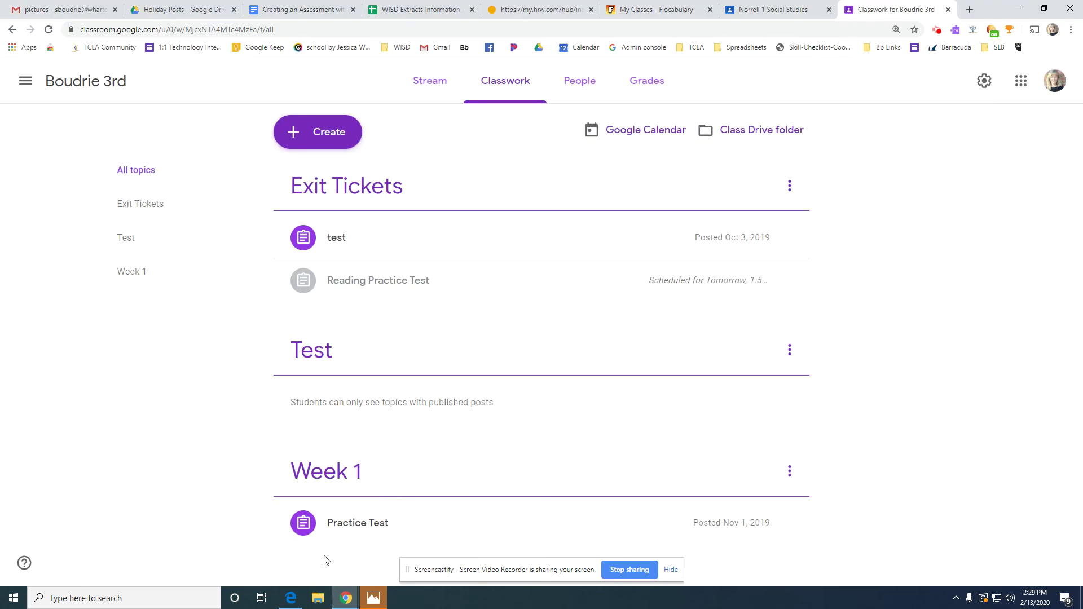
pyautogui.click(789, 280)
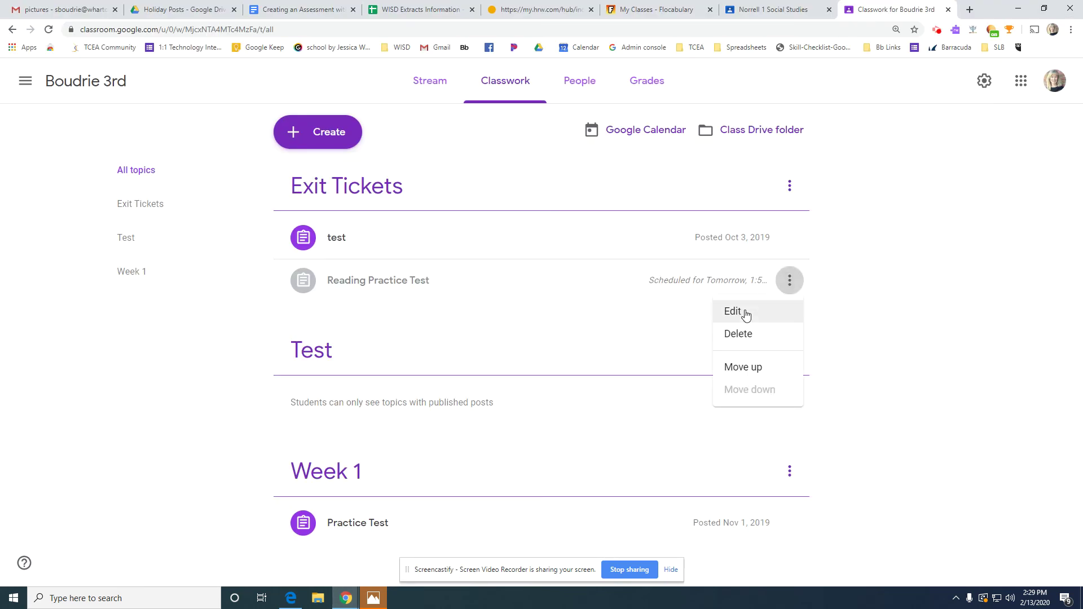
pyautogui.click(745, 314)
pyautogui.click(1052, 122)
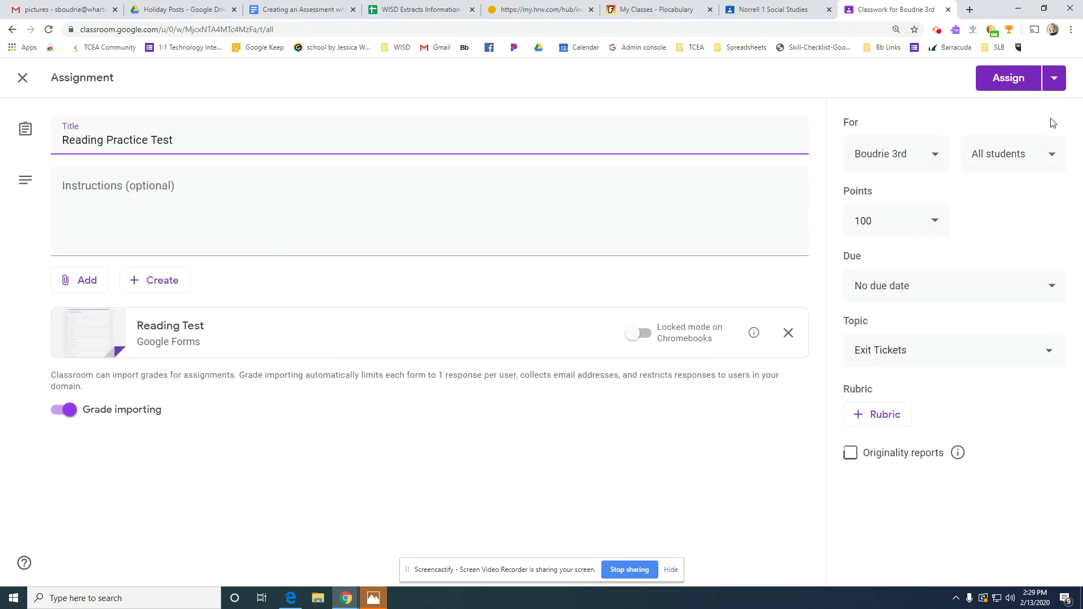
pyautogui.click(1008, 80)
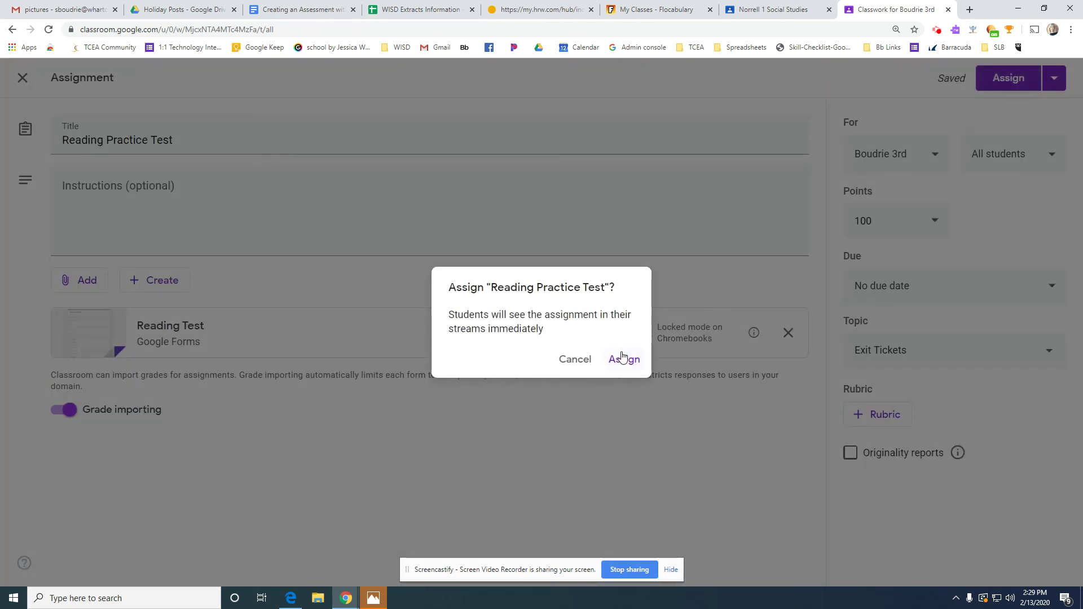
pyautogui.click(622, 360)
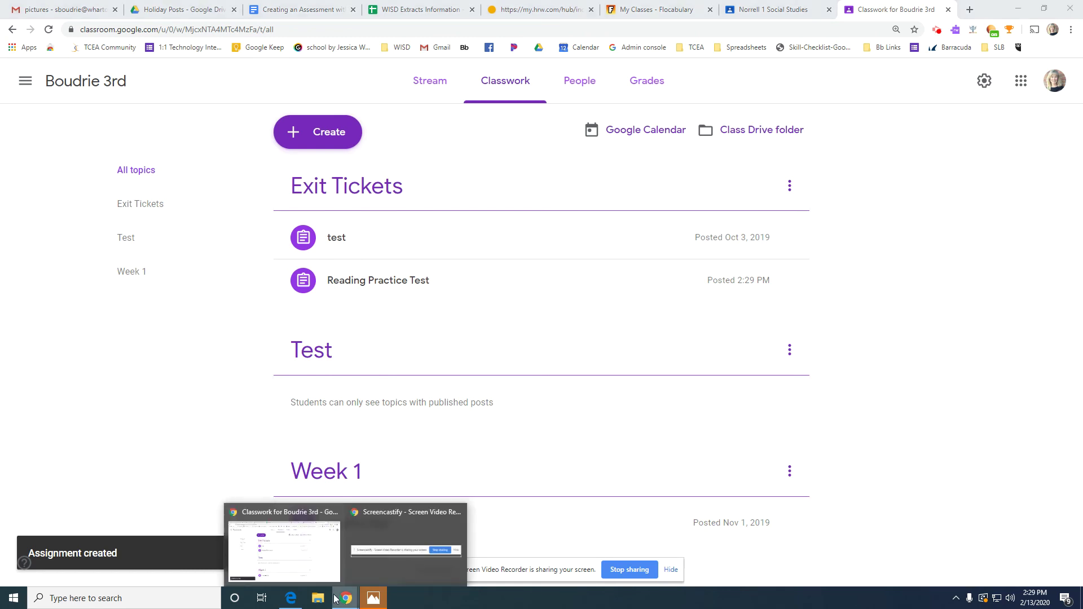
# Switch to Edge, refresh the student's classwork page, and open the Reading Test form from the Reading Practice Test assignment.
pyautogui.click(335, 564)
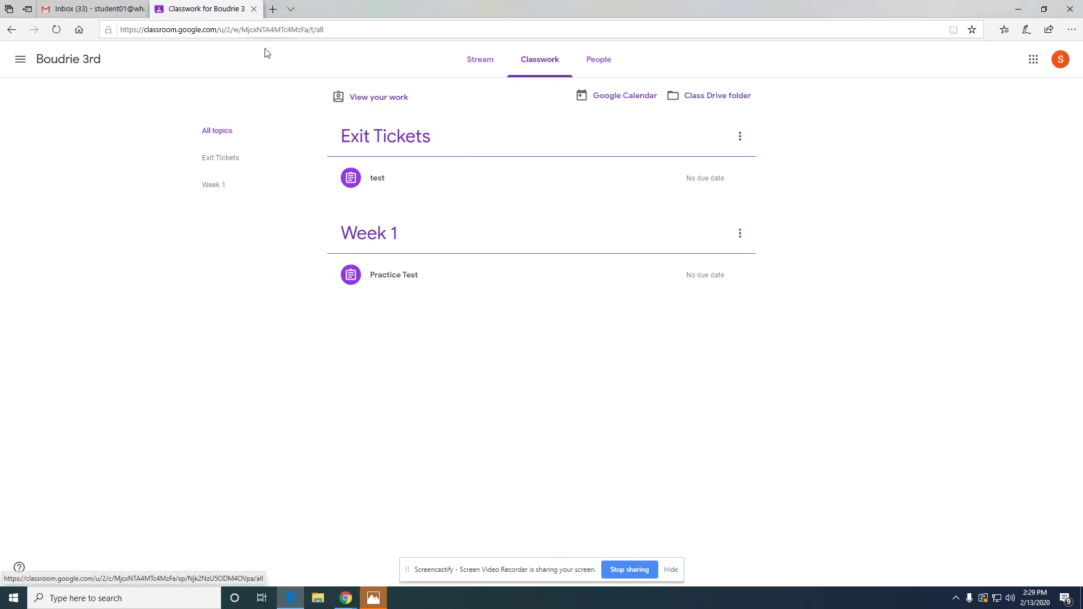
pyautogui.click(56, 30)
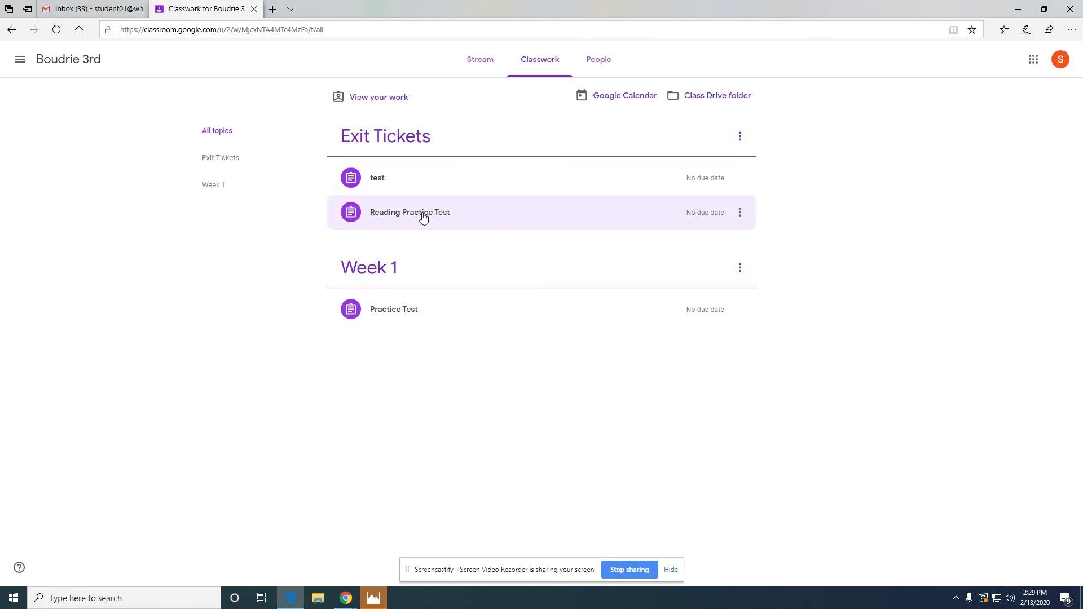
pyautogui.click(419, 219)
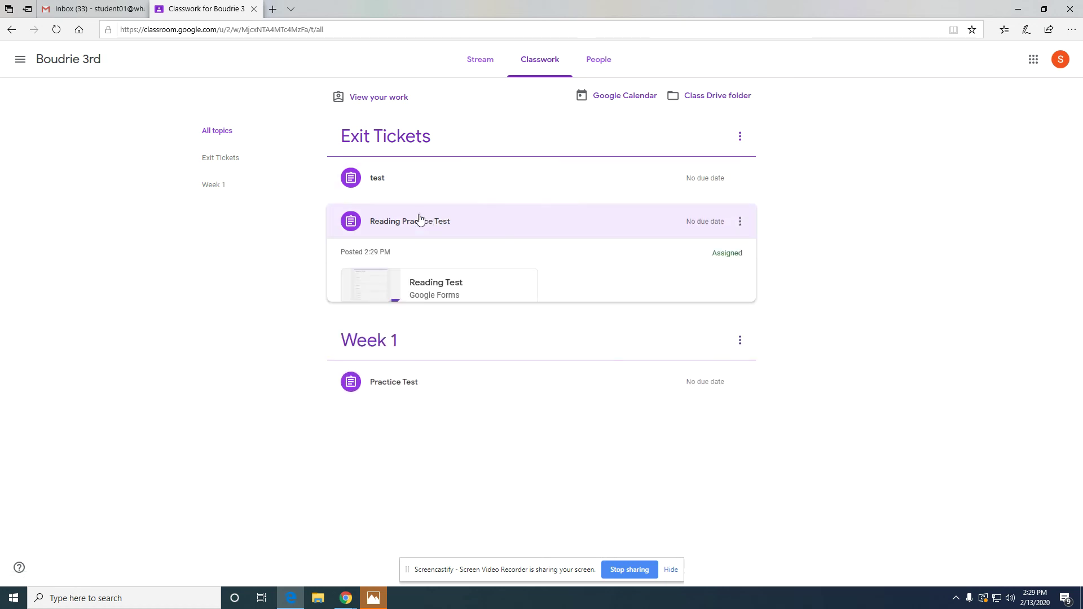
pyautogui.click(468, 289)
# Fill in the first and last name in the Reading Test form and choose 2nd Period as the class period.
pyautogui.click(442, 206)
pyautogui.write('st')
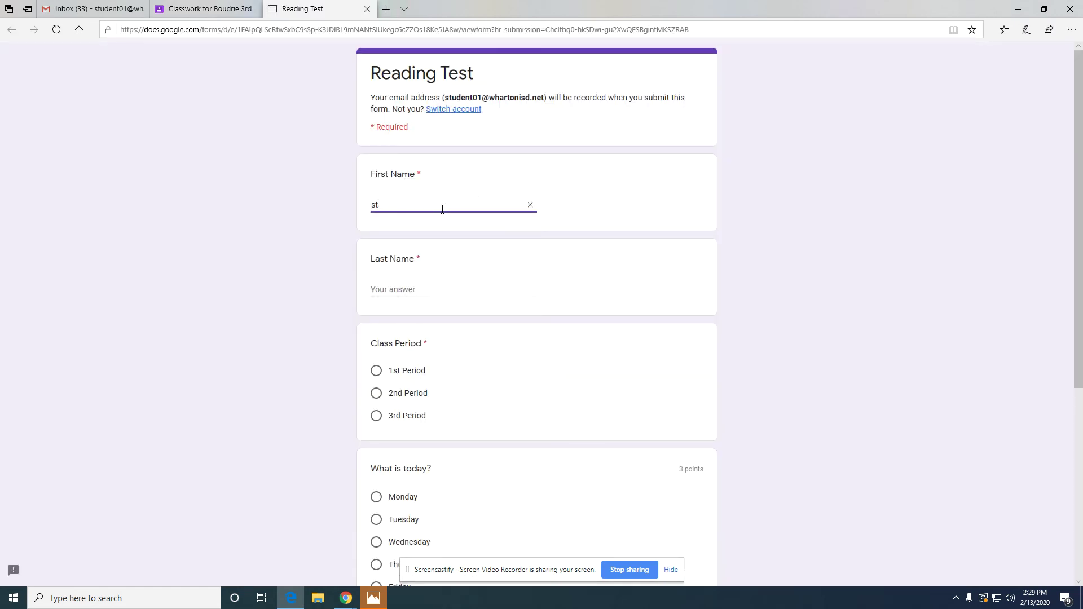
pyautogui.press('Tab')
pyautogui.write('Boudrie')
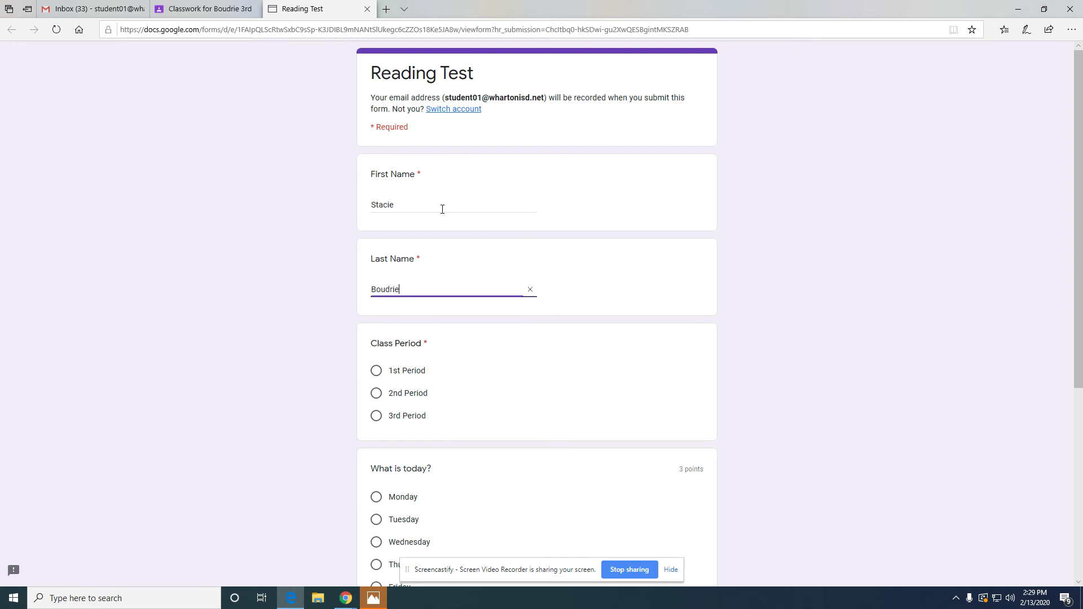
pyautogui.click(375, 393)
# Answer the quiz with Thursday and True, submit it, and open its Classroom assignment with the Student01 account.
pyautogui.scroll(-4, 397, 435)
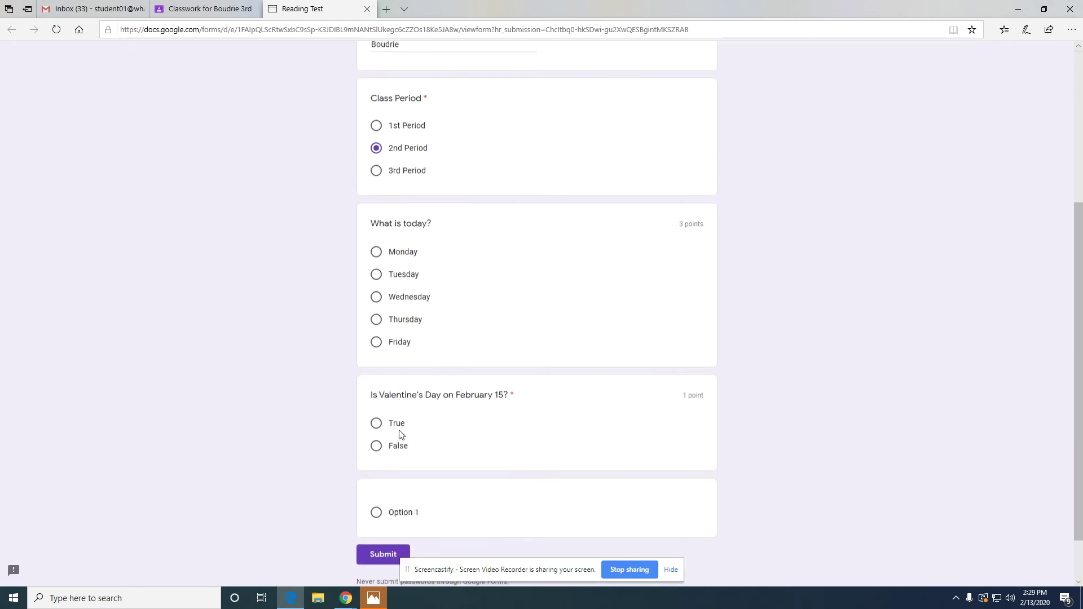
pyautogui.click(377, 329)
pyautogui.click(378, 427)
pyautogui.scroll(-1, 517, 384)
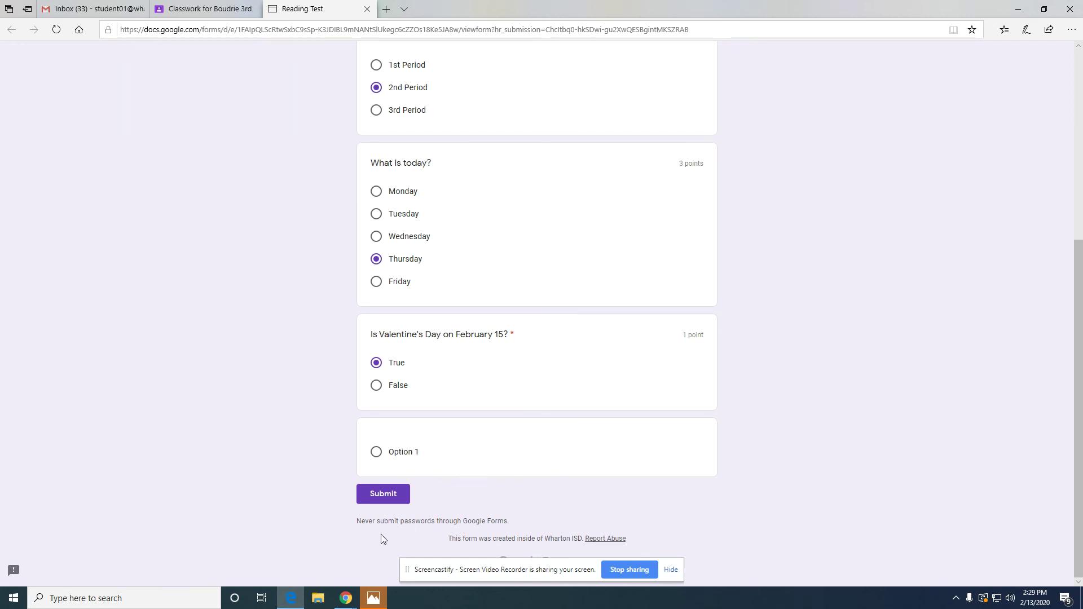
pyautogui.click(383, 494)
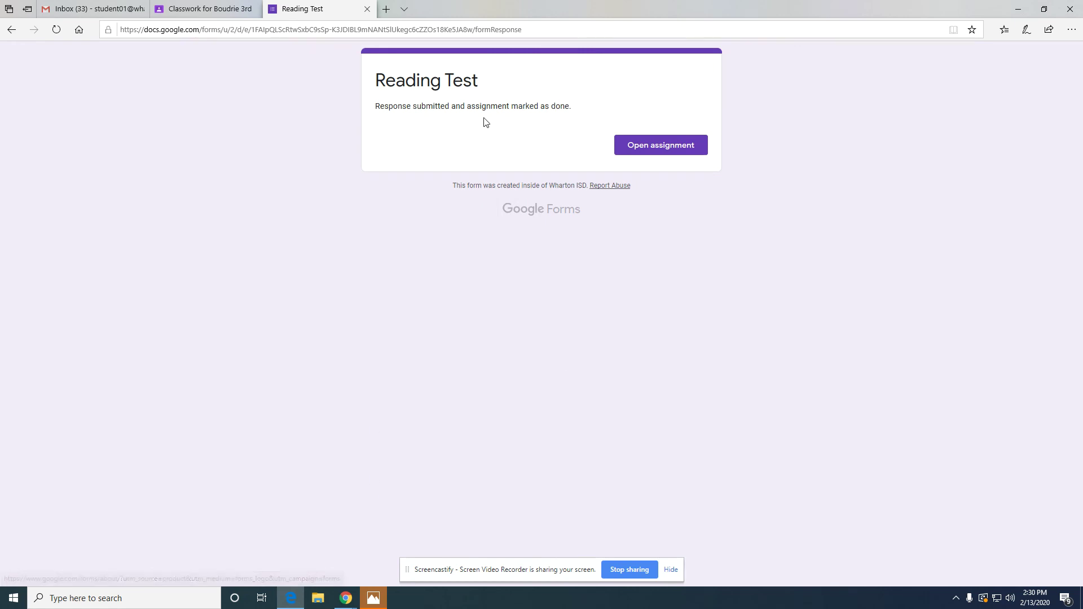
pyautogui.click(648, 152)
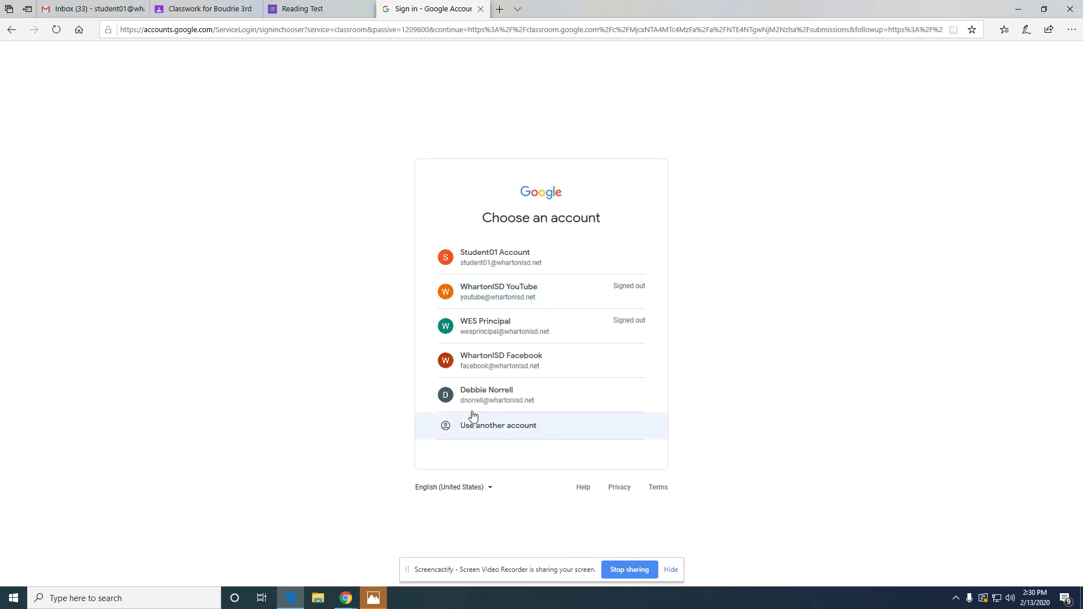
pyautogui.click(501, 260)
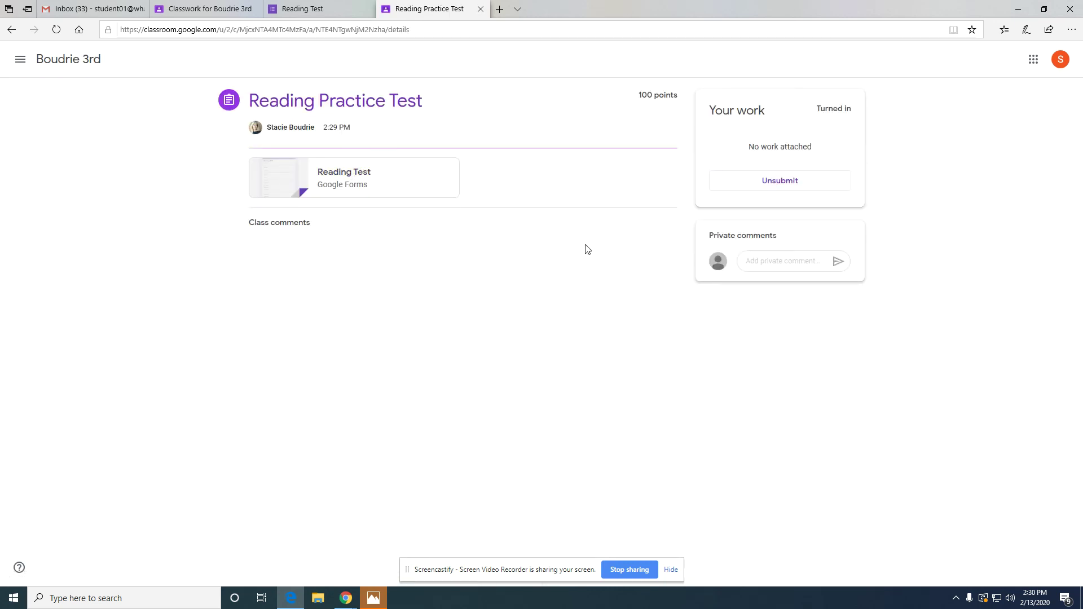
# Switch to Chrome, open the Reading Practice Test's student work, and import the grades from the form.
pyautogui.moveTo(347, 601)
pyautogui.click(285, 561)
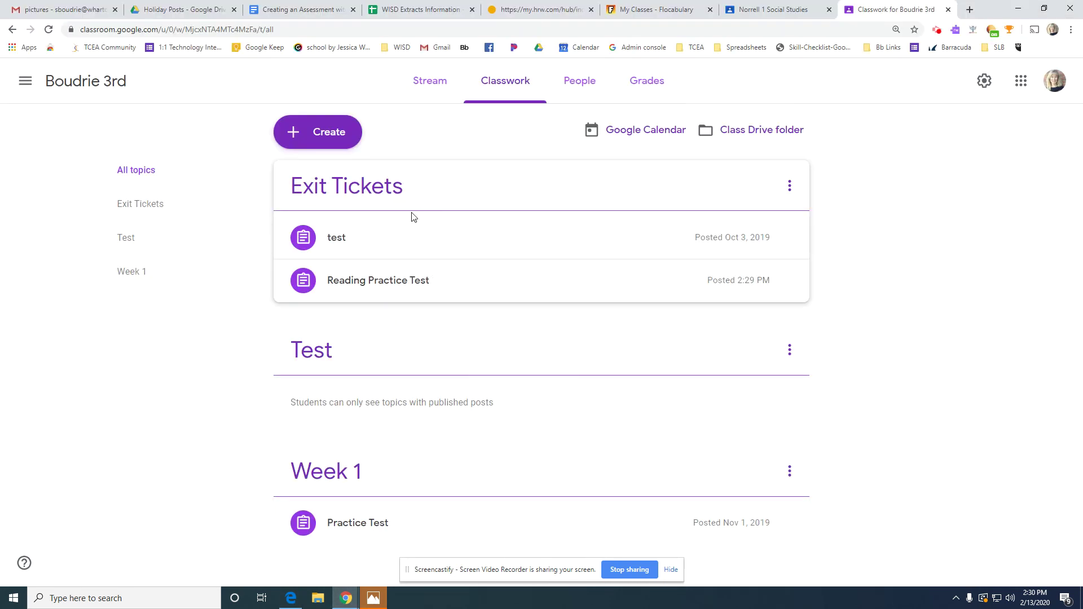
pyautogui.click(488, 85)
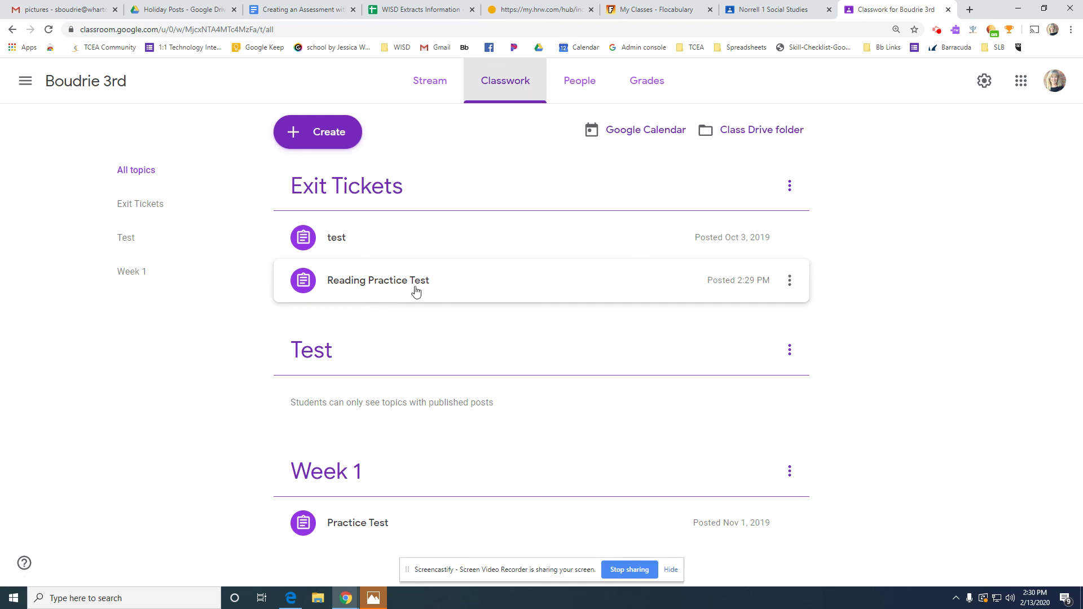
pyautogui.click(500, 288)
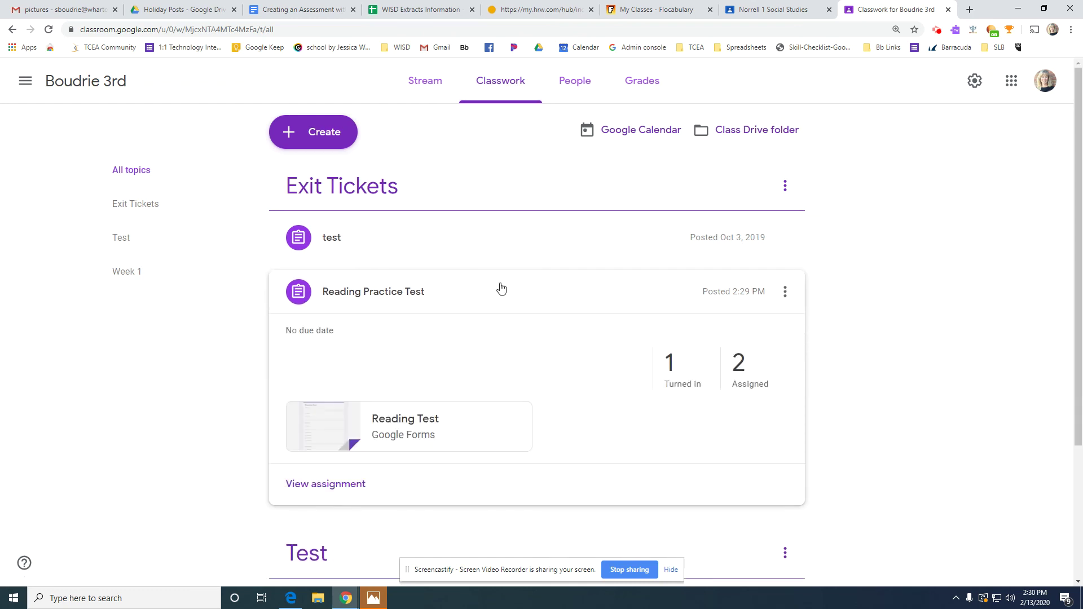
pyautogui.click(333, 485)
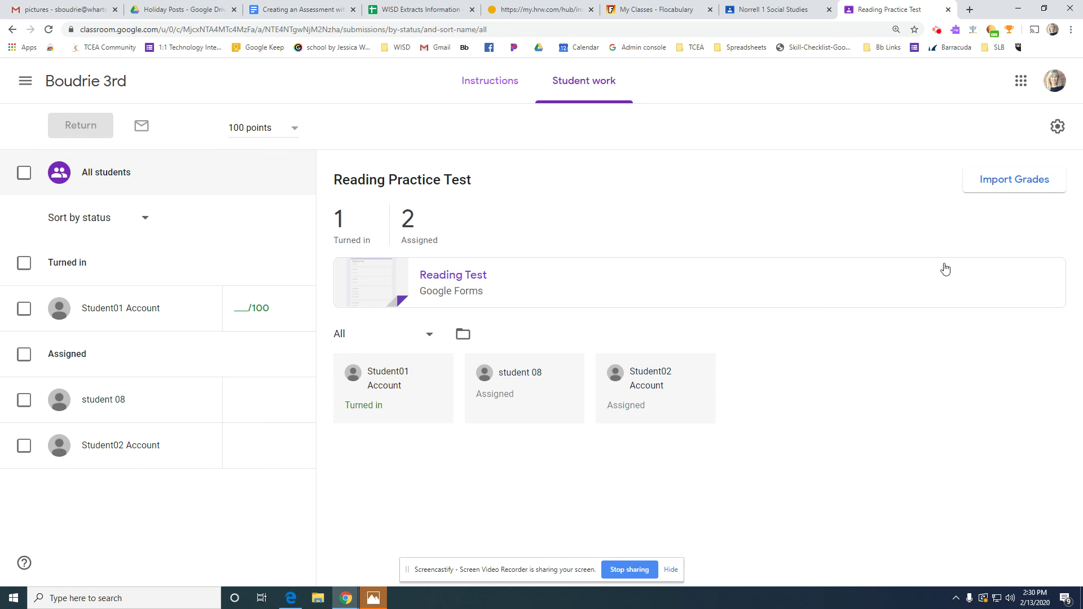
pyautogui.click(1014, 186)
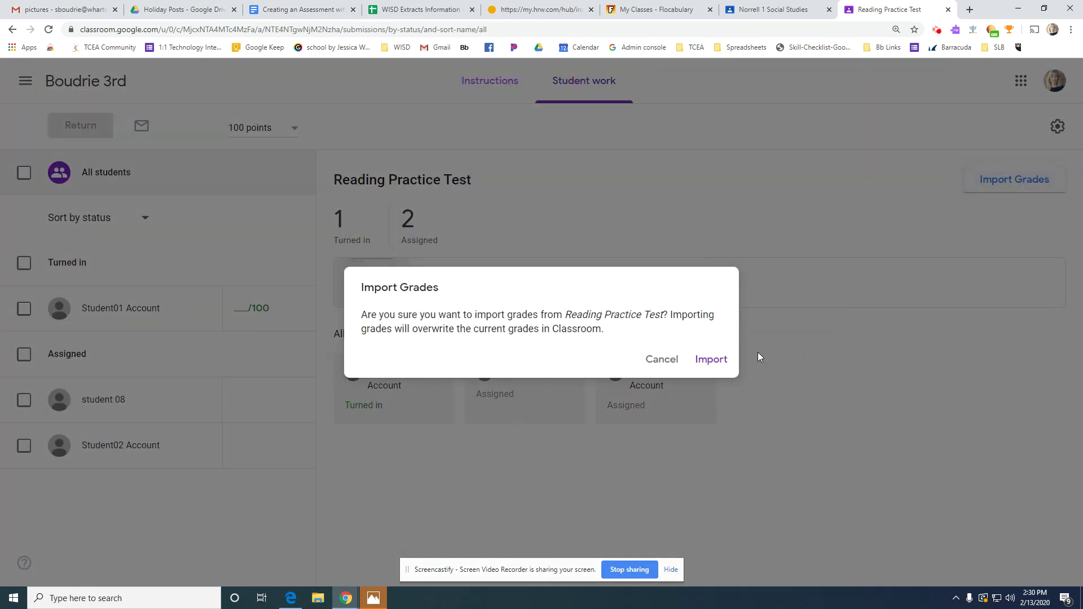
pyautogui.click(712, 360)
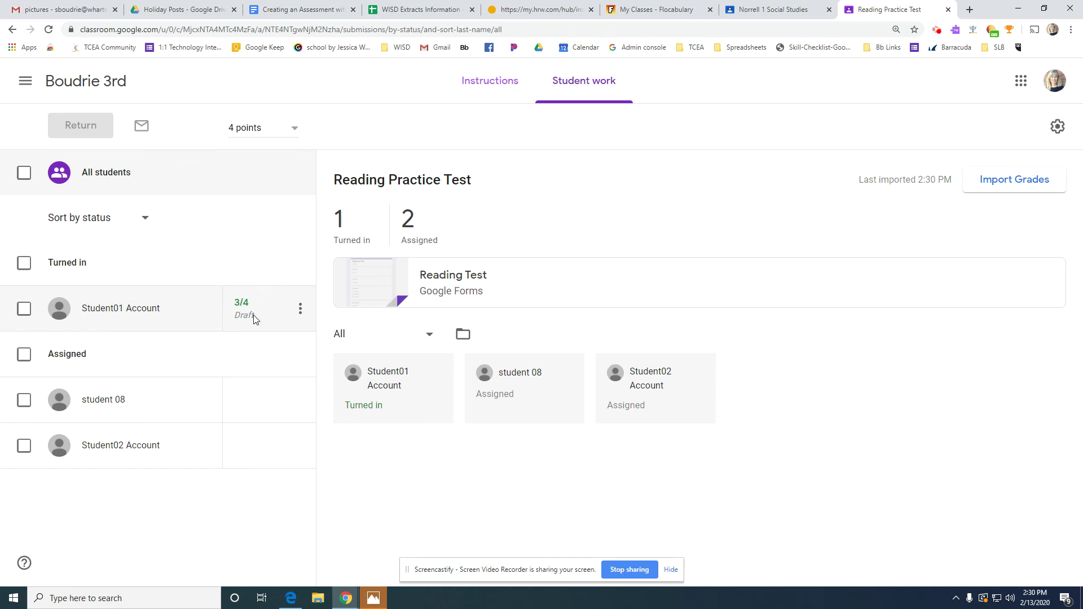
# Select all students for the Reading Practice Test and return the graded work without a private comment.
pyautogui.click(21, 313)
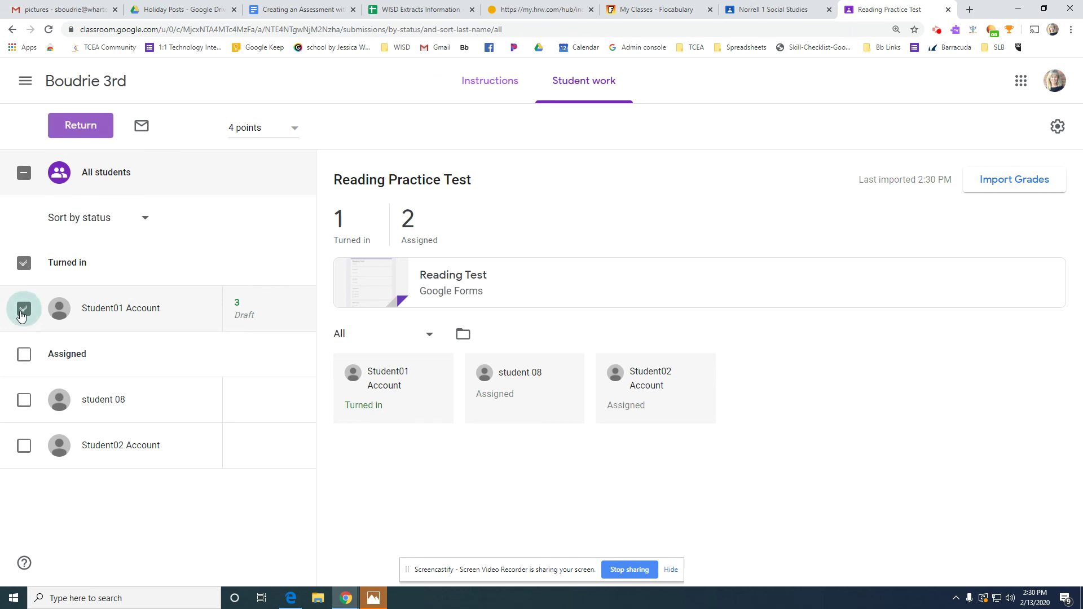
pyautogui.click(23, 312)
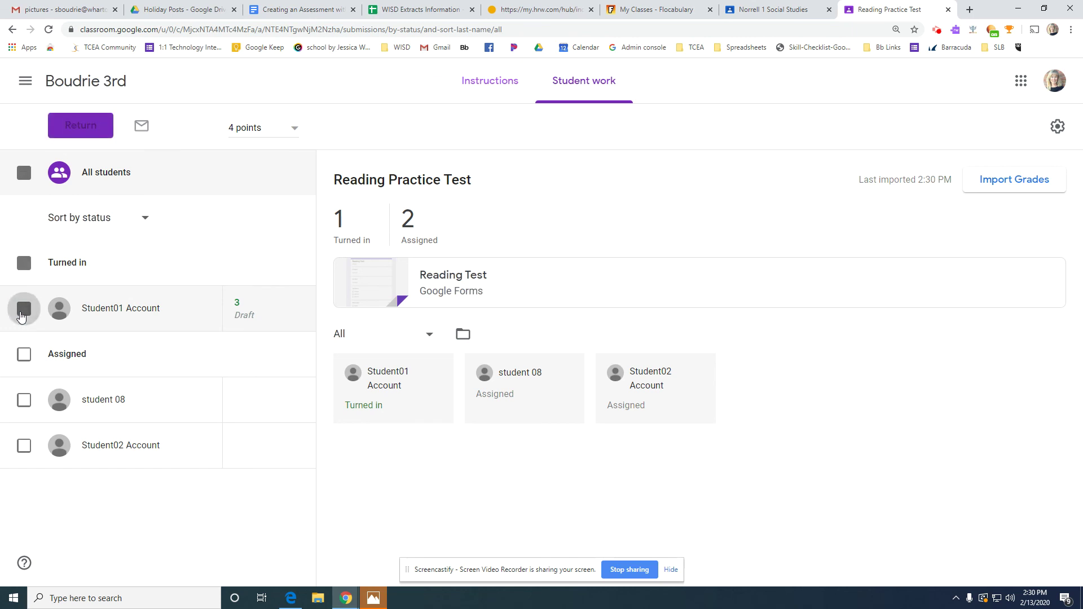
pyautogui.click(26, 176)
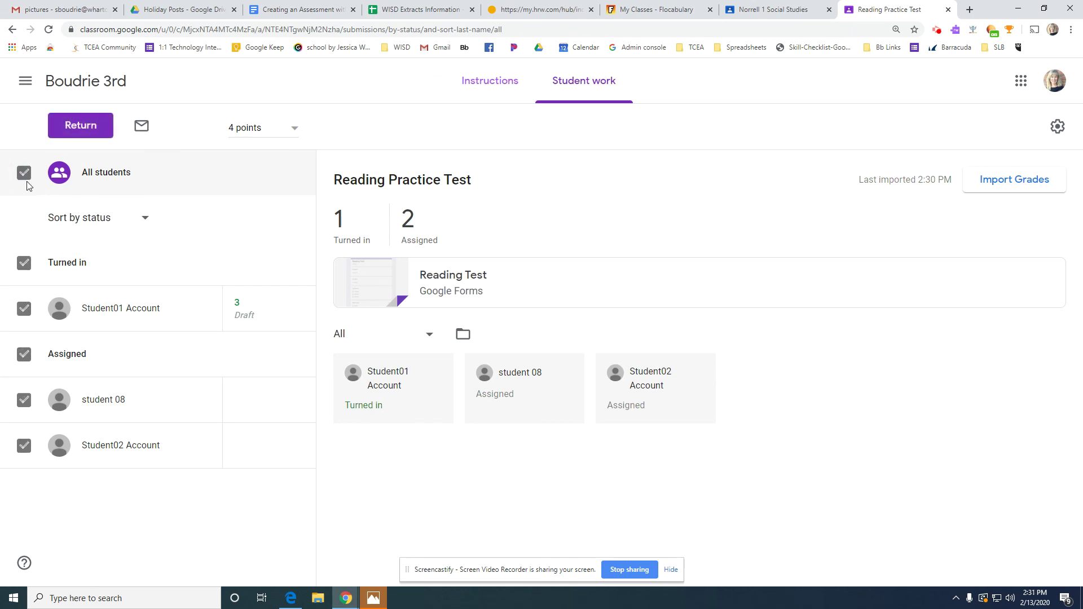
pyautogui.click(100, 136)
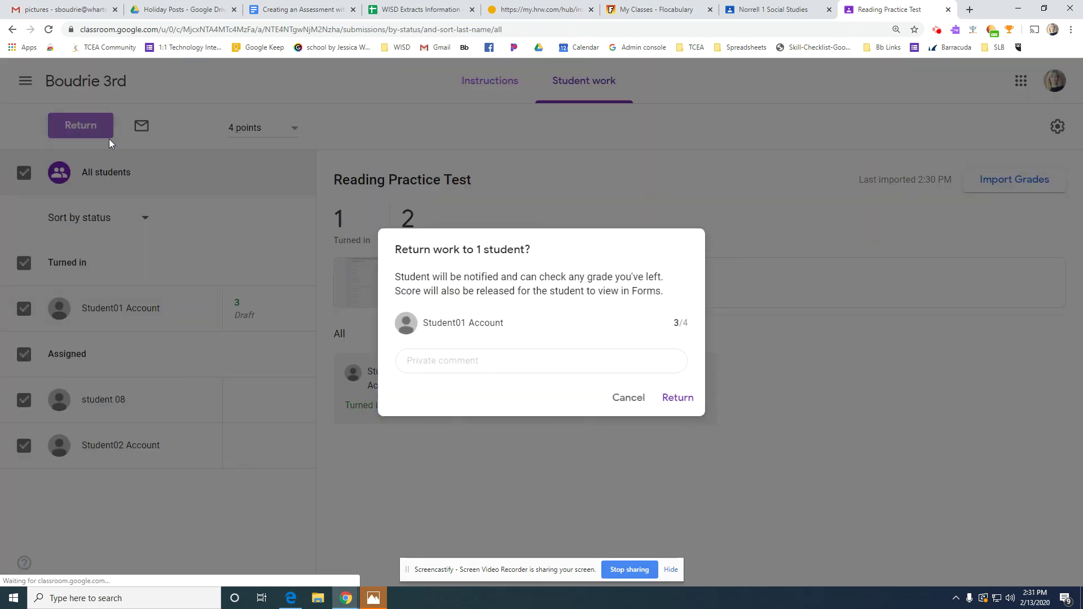
pyautogui.click(679, 398)
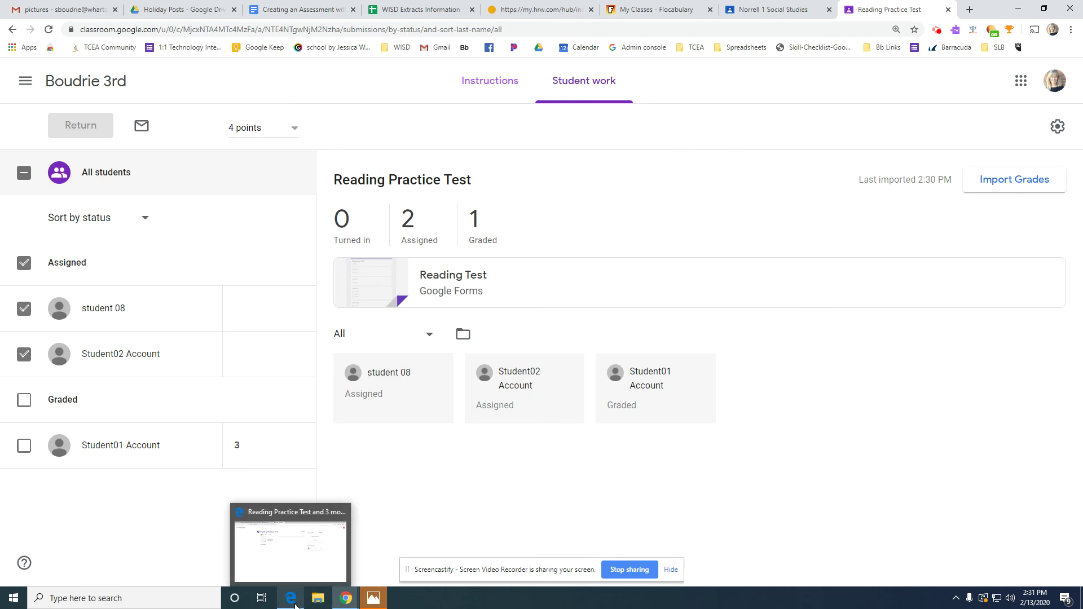
# Switch to Edge, refresh the returned assignment, and view the student's own work list in the class.
pyautogui.click(294, 605)
pyautogui.click(56, 29)
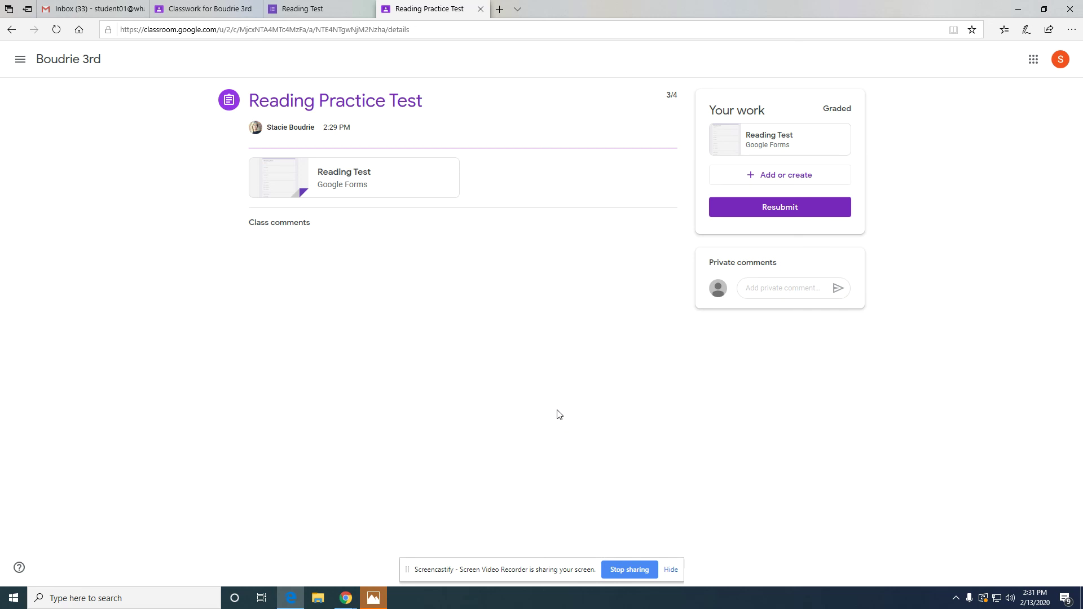
pyautogui.click(91, 68)
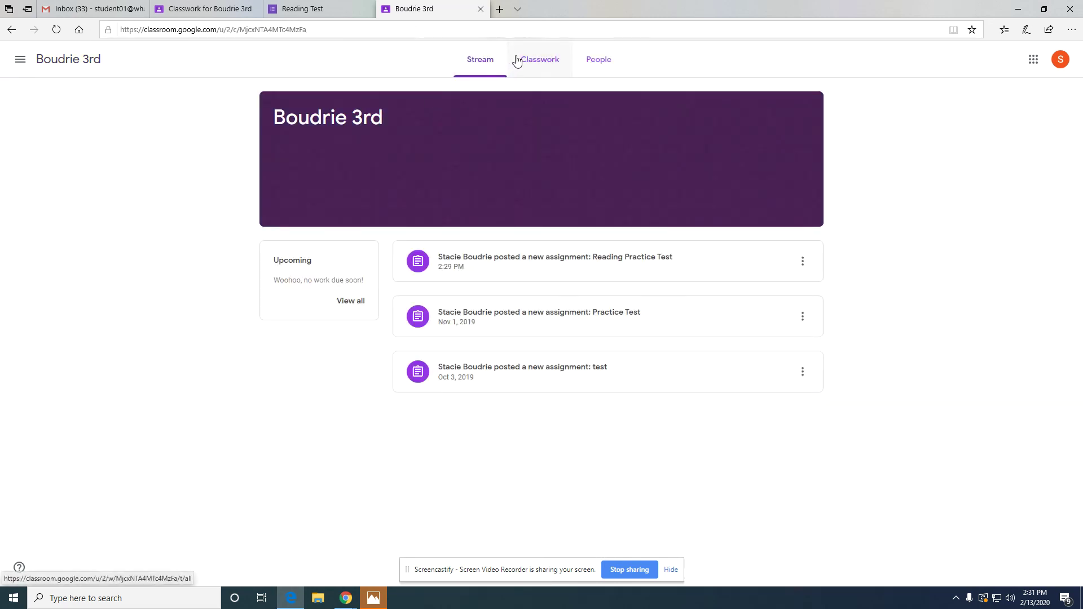
pyautogui.click(540, 66)
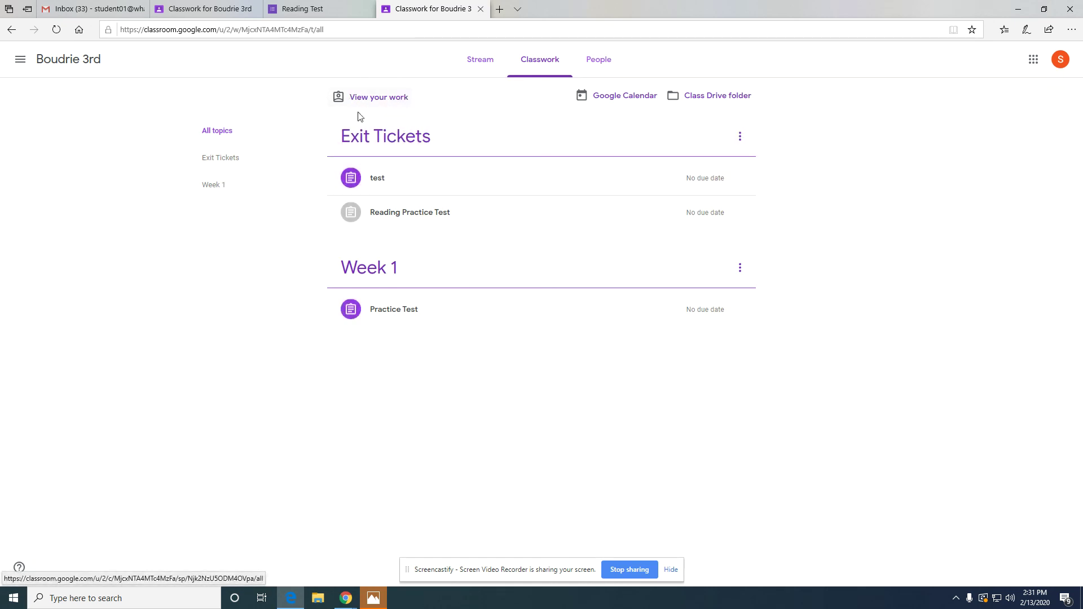
pyautogui.click(377, 97)
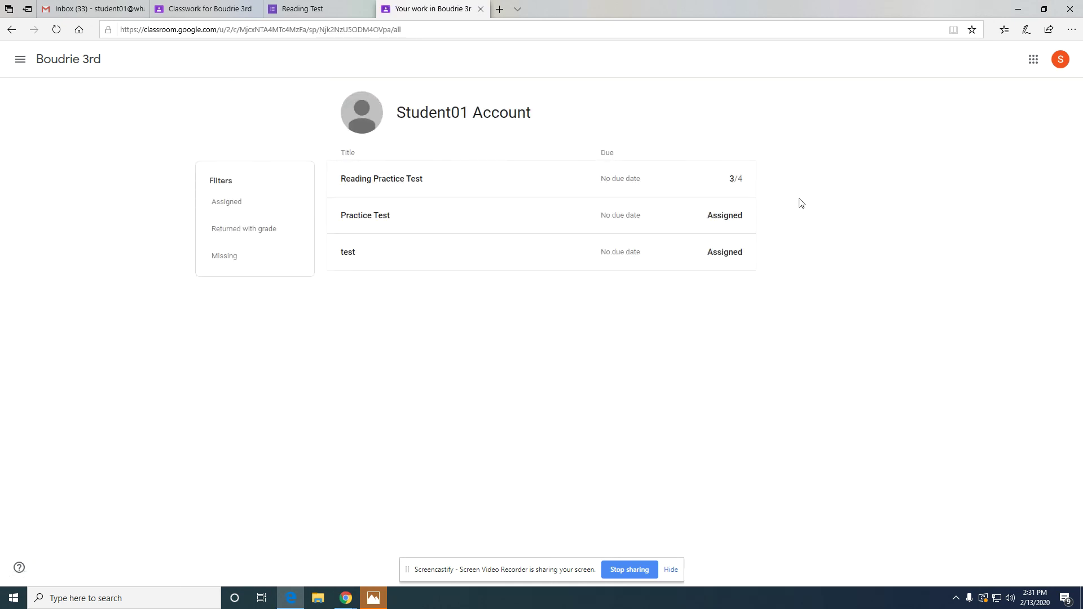